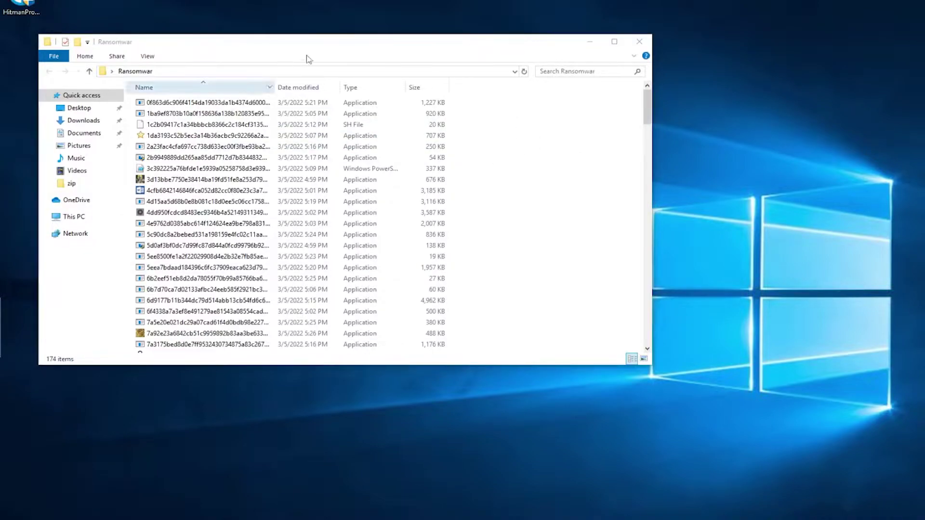
- Bring the Comodo Internet Security window fully into view to review its protection component switches, and check the hidden notification area icons
{"action": "left_click", "coordinate": [475, 199]}
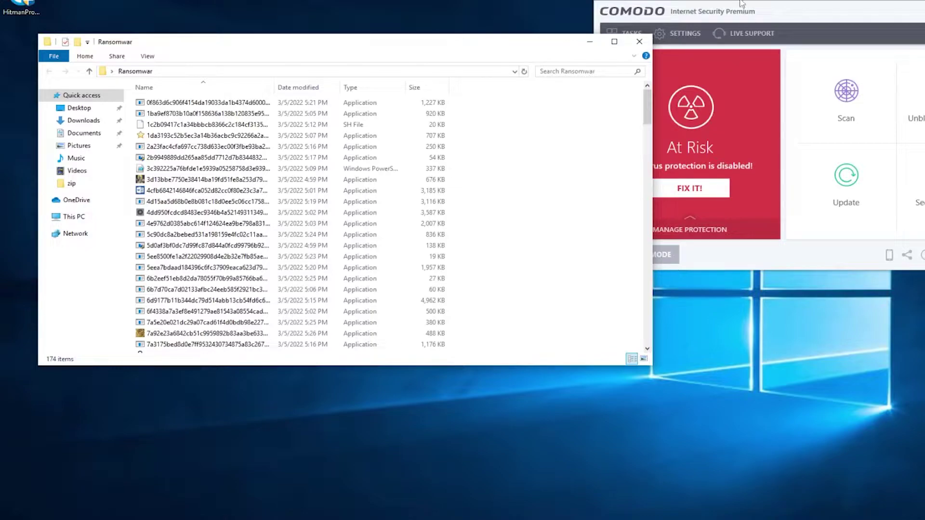
{"action": "left_click_drag", "start_coordinate": [842, 23], "coordinate": [920, 86]}
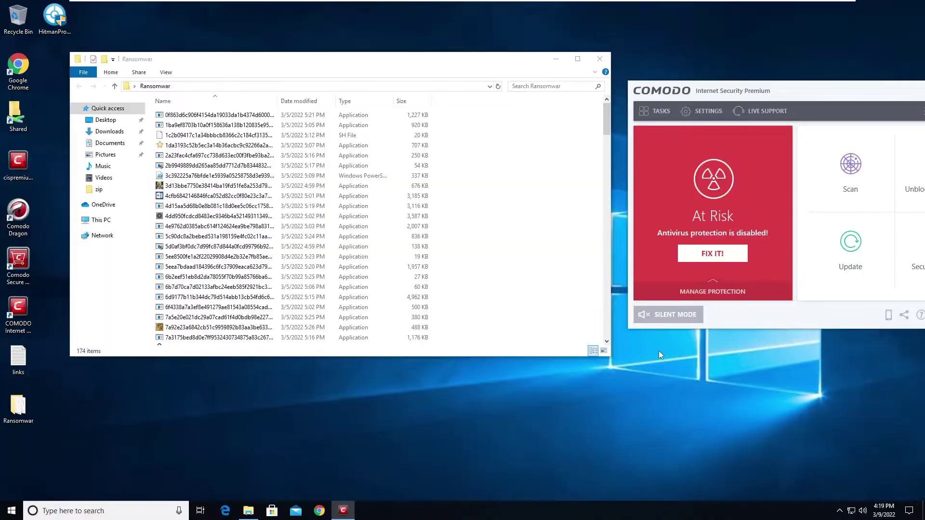
{"action": "left_click_drag", "start_coordinate": [790, 100], "coordinate": [674, 100]}
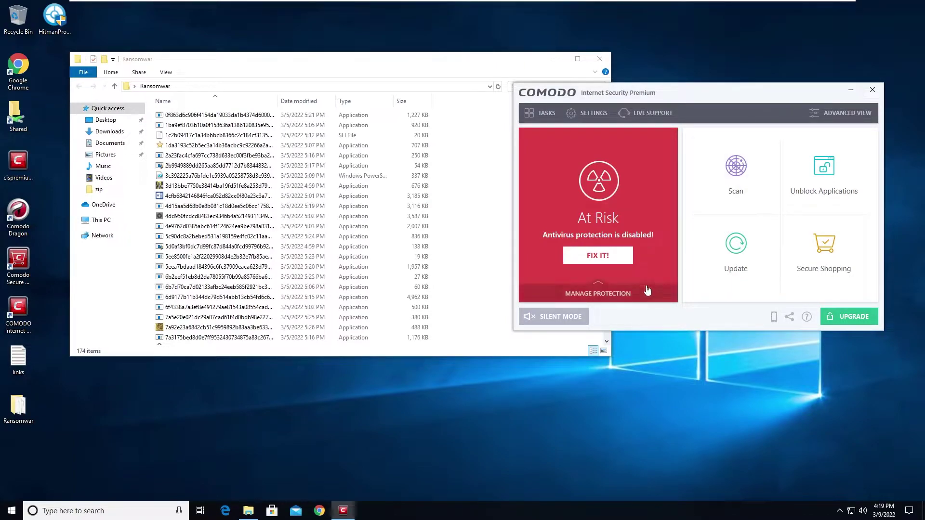
{"action": "left_click", "coordinate": [602, 293]}
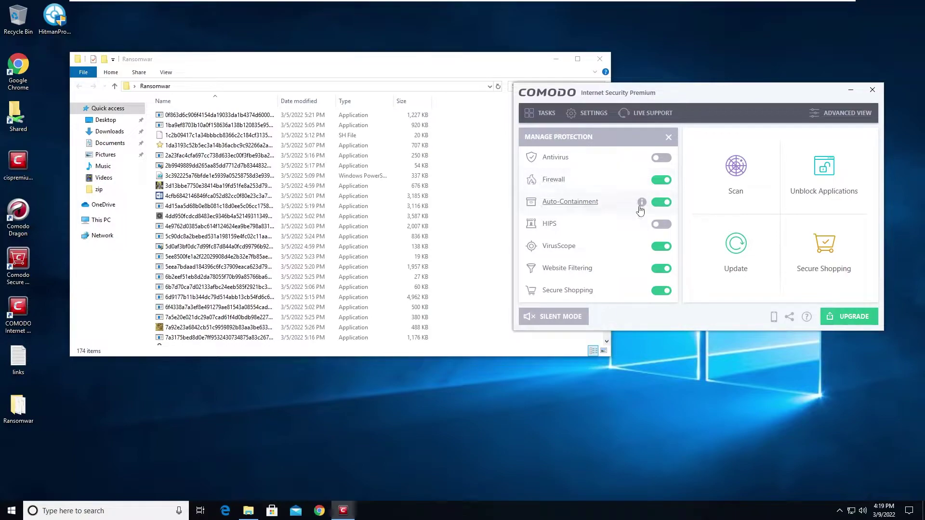
{"action": "left_click", "coordinate": [850, 89]}
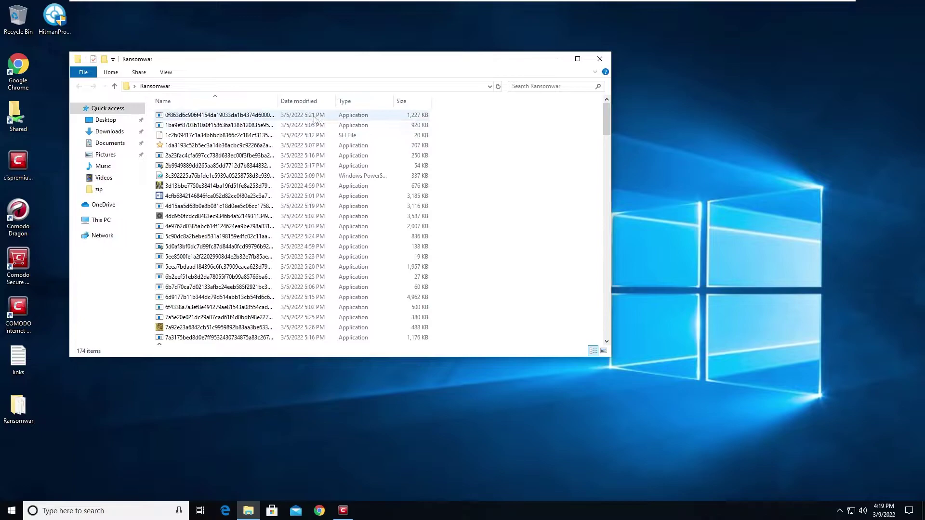
{"action": "left_click", "coordinate": [840, 511]}
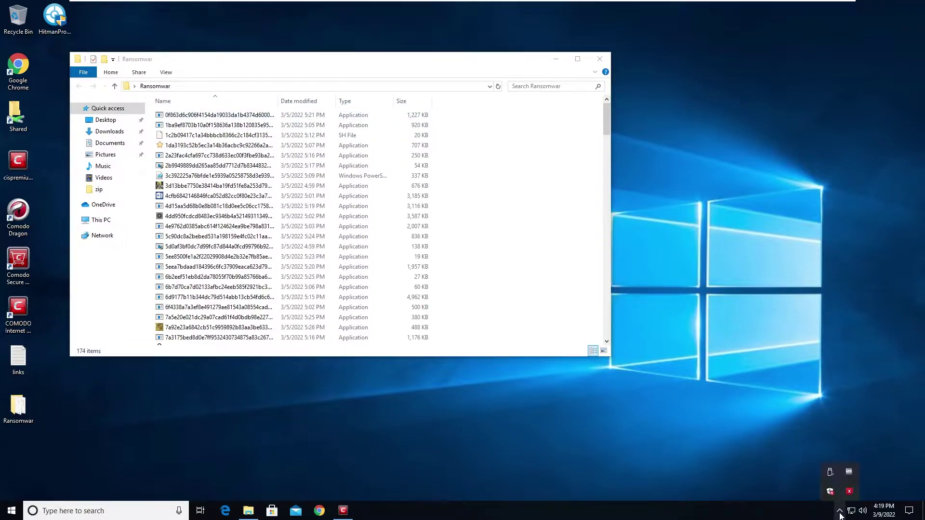
{"action": "left_click", "coordinate": [497, 72]}
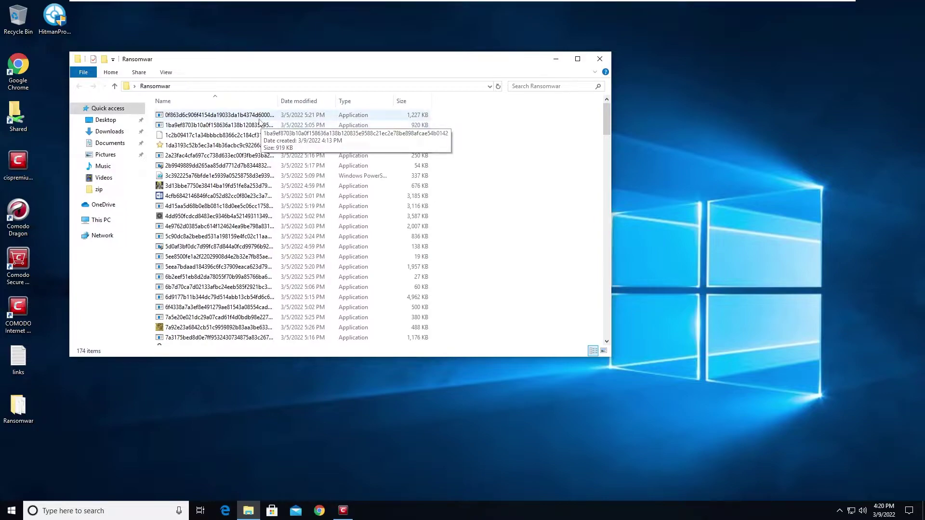
- Move the first sample, 0f863d6c906f…, from the Ransomwar folder to the desktop and open it, dismissing the resulting dialog and alert
{"action": "left_click_drag", "start_coordinate": [248, 118], "coordinate": [688, 107]}
{"action": "right_click", "coordinate": [808, 71]}
{"action": "left_click", "coordinate": [769, 89]}
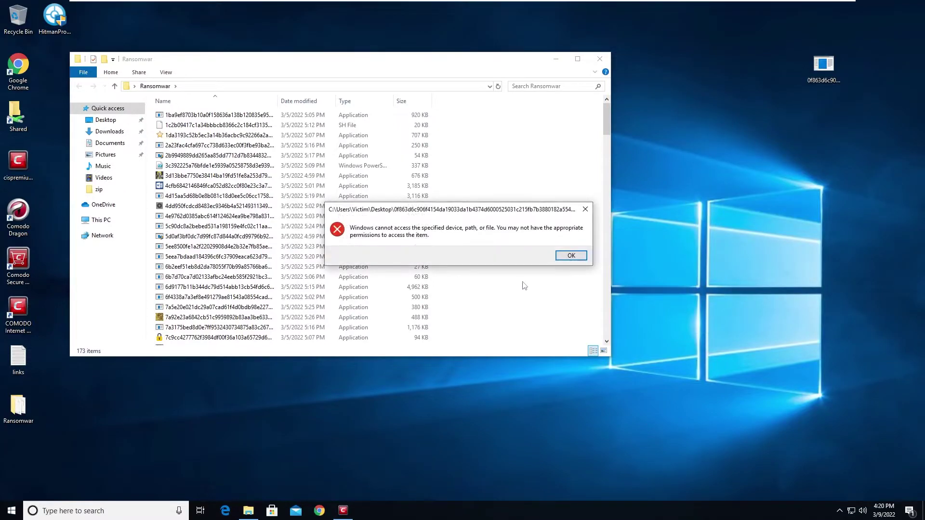
{"action": "left_click", "coordinate": [576, 256]}
{"action": "left_click", "coordinate": [855, 445]}
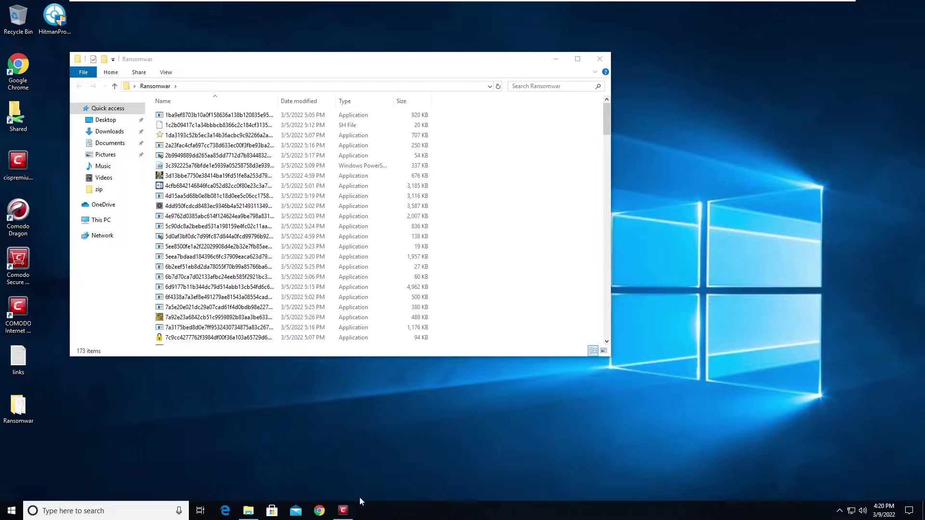
{"action": "left_click", "coordinate": [348, 514]}
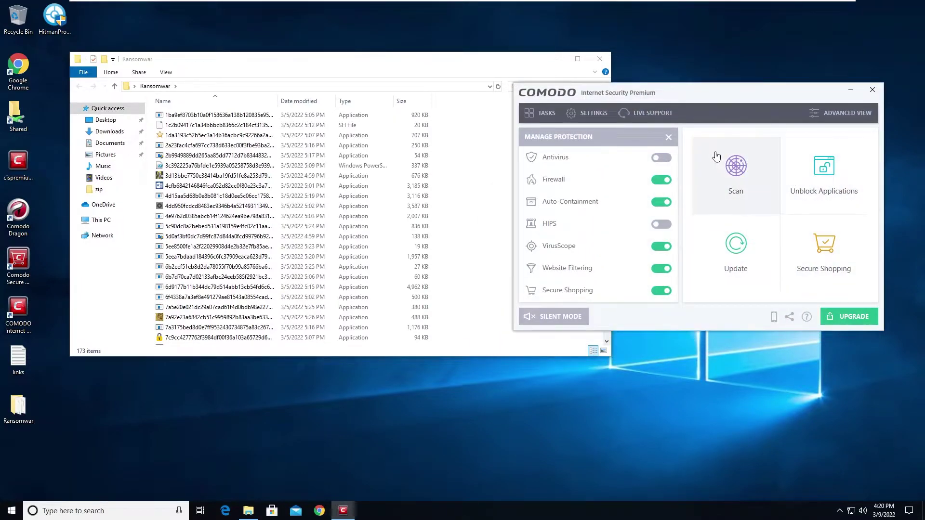
{"action": "left_click", "coordinate": [585, 117]}
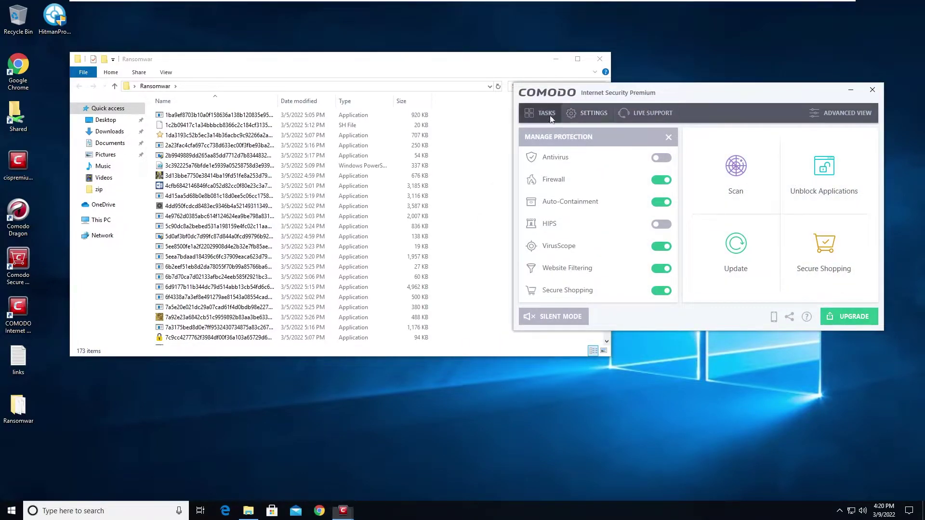
{"action": "left_click", "coordinate": [643, 94]}
{"action": "left_click", "coordinate": [554, 118]}
{"action": "left_click", "coordinate": [605, 157]}
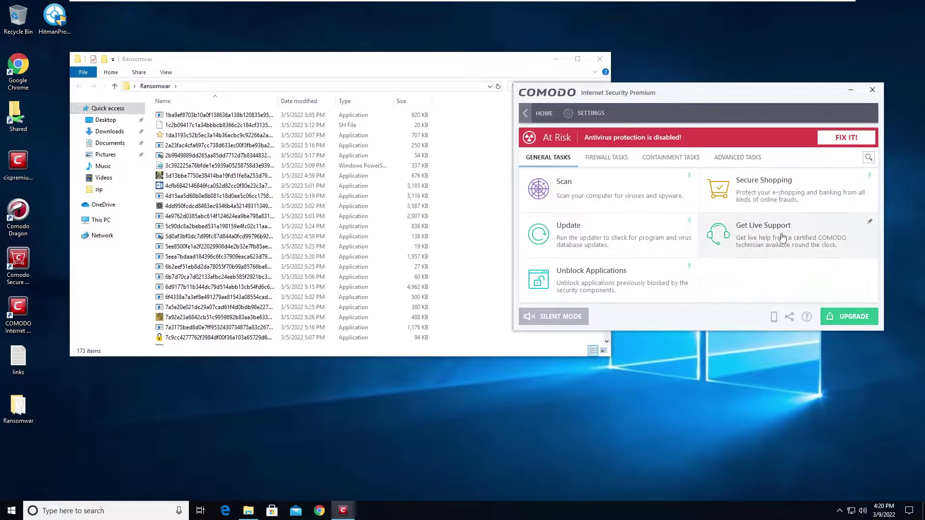
{"action": "left_click", "coordinate": [676, 161]}
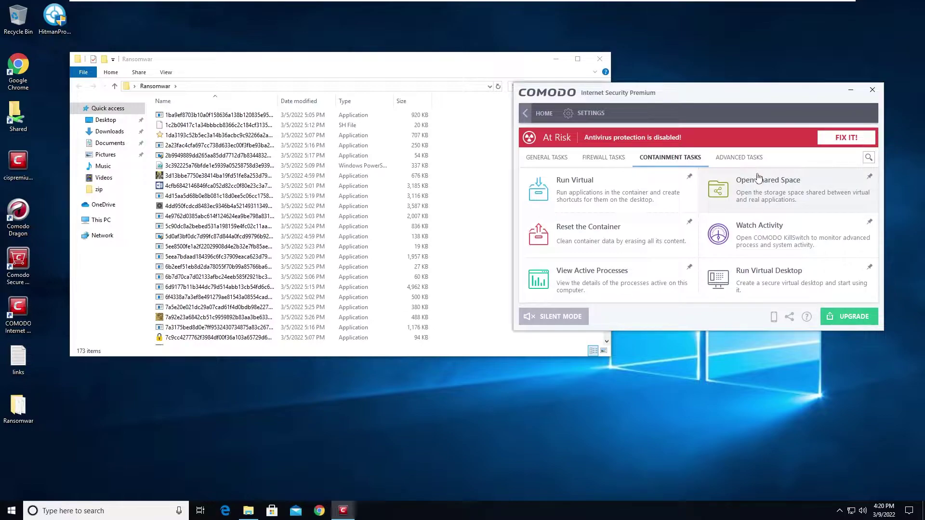
{"action": "left_click", "coordinate": [759, 229]}
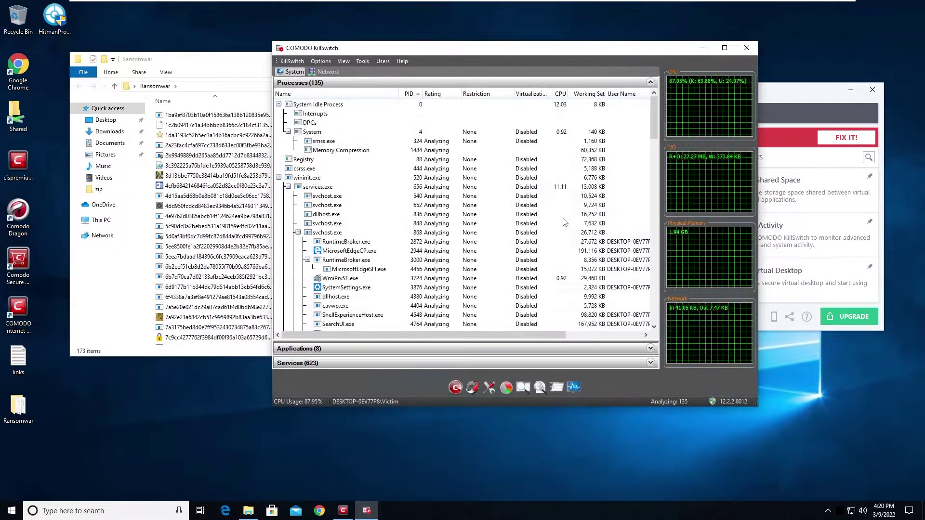
- Filter the KillSwitch process list to show only untrusted processes and uncover the Comodo main window behind it
{"action": "left_click", "coordinate": [325, 63]}
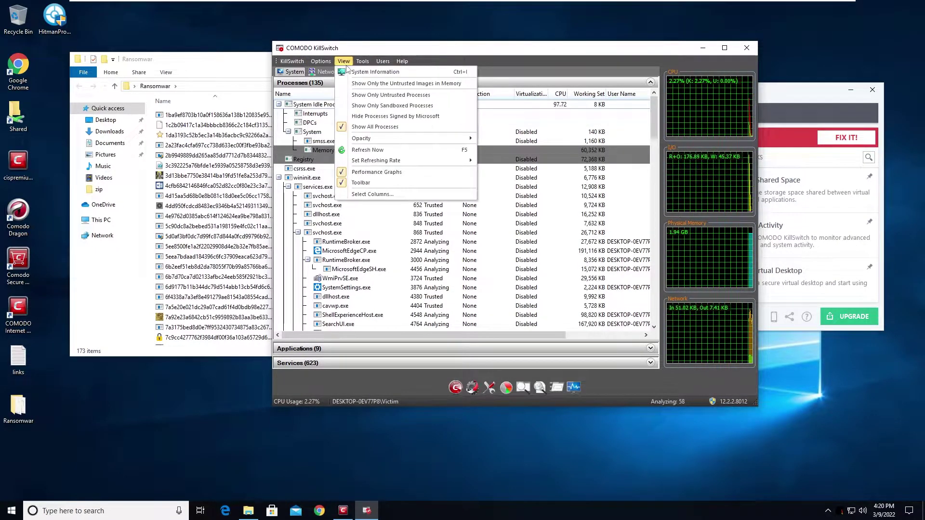
{"action": "left_click", "coordinate": [395, 99]}
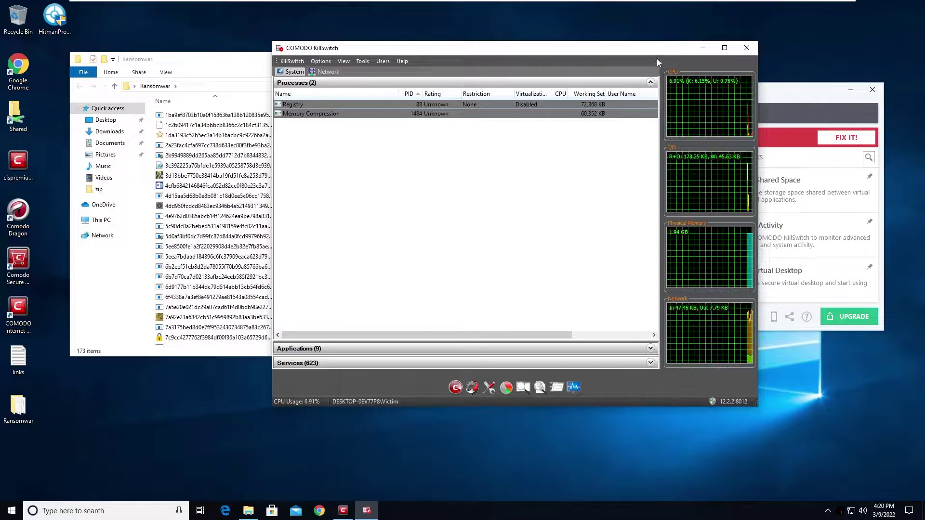
{"action": "left_click_drag", "start_coordinate": [658, 61], "coordinate": [746, 56]}
- View the applications' active network connections from Comodo's firewall tasks and clear the Comodo main window off the desktop
{"action": "left_click", "coordinate": [853, 110]}
{"action": "left_click", "coordinate": [606, 157]}
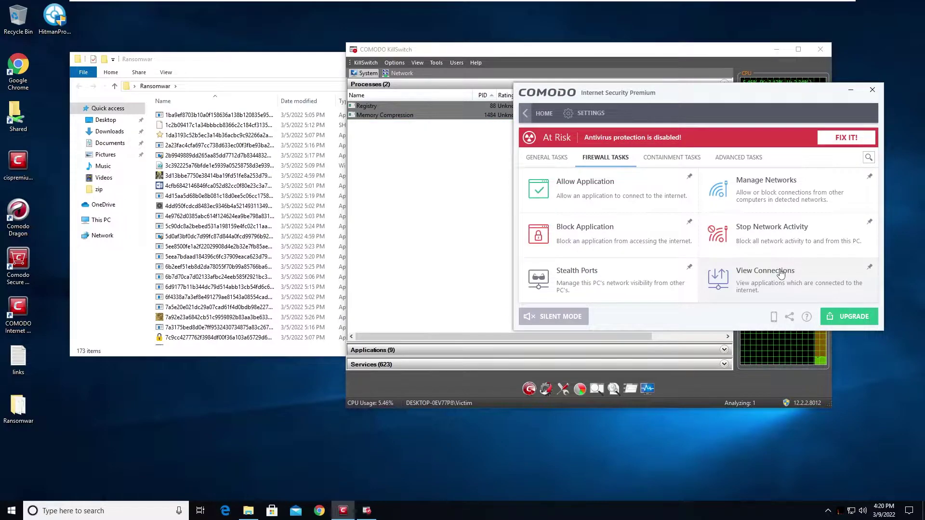
{"action": "left_click", "coordinate": [793, 285]}
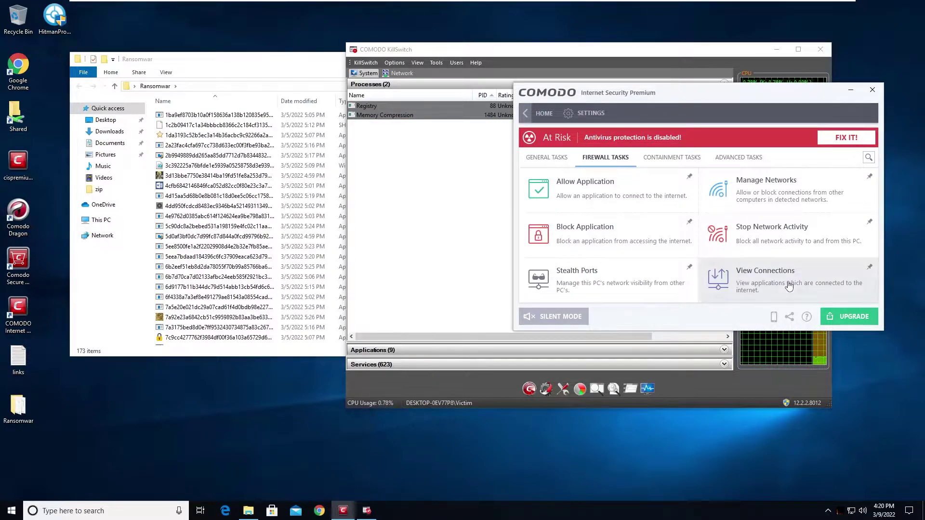
{"action": "scroll", "coordinate": [673, 240], "scroll_direction": "down", "scroll_amount": 10}
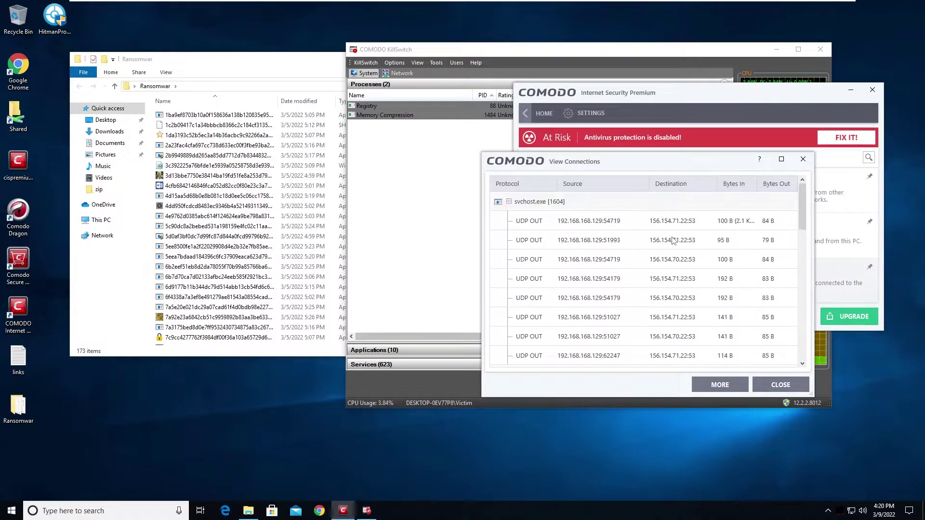
{"action": "left_click_drag", "start_coordinate": [738, 159], "coordinate": [800, 315]}
{"action": "left_click_drag", "start_coordinate": [779, 92], "coordinate": [810, 81]}
{"action": "left_click", "coordinate": [903, 80]}
- Place KillSwitch clear of the file list, then move sample 1ba9ef8703b10… to the desktop and open it, dismissing the resulting dialog
{"action": "left_click_drag", "start_coordinate": [626, 54], "coordinate": [722, 24]}
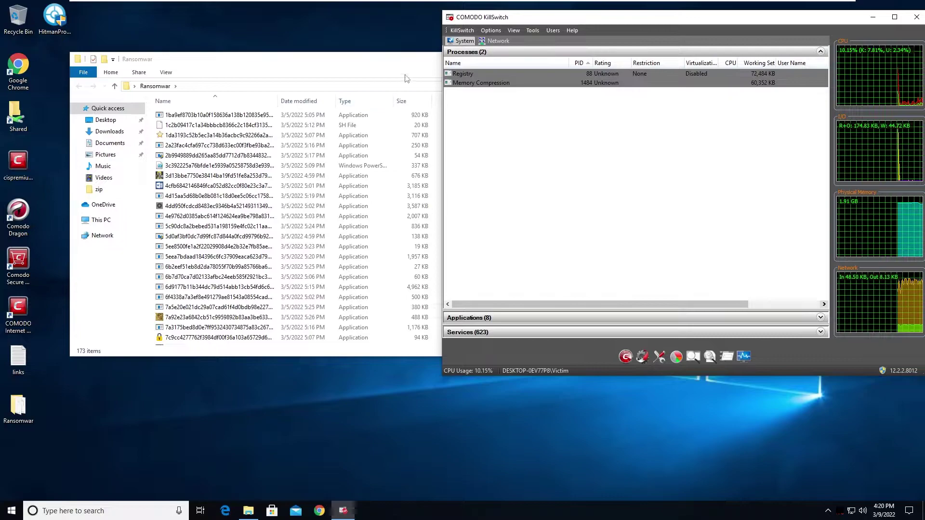
{"action": "left_click", "coordinate": [216, 114]}
{"action": "left_click_drag", "start_coordinate": [216, 115], "coordinate": [631, 426]}
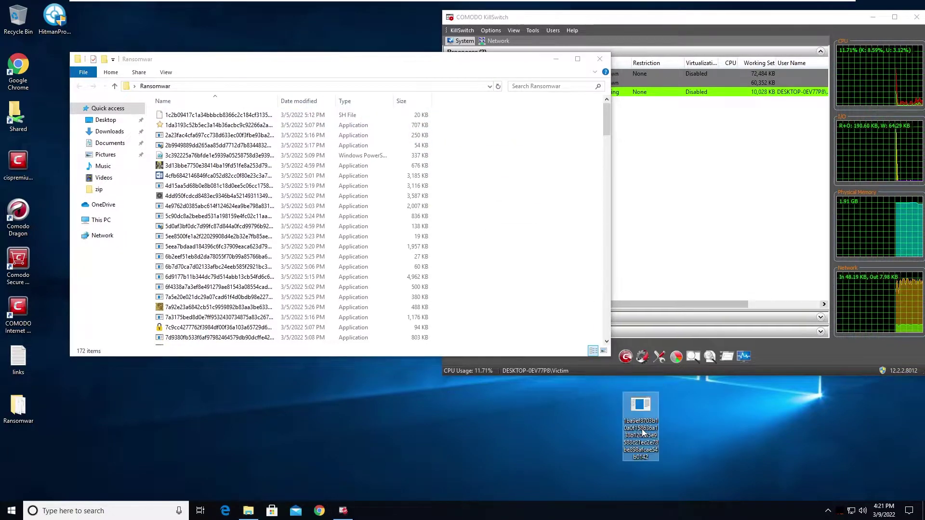
{"action": "right_click", "coordinate": [646, 418]}
{"action": "left_click", "coordinate": [684, 156]}
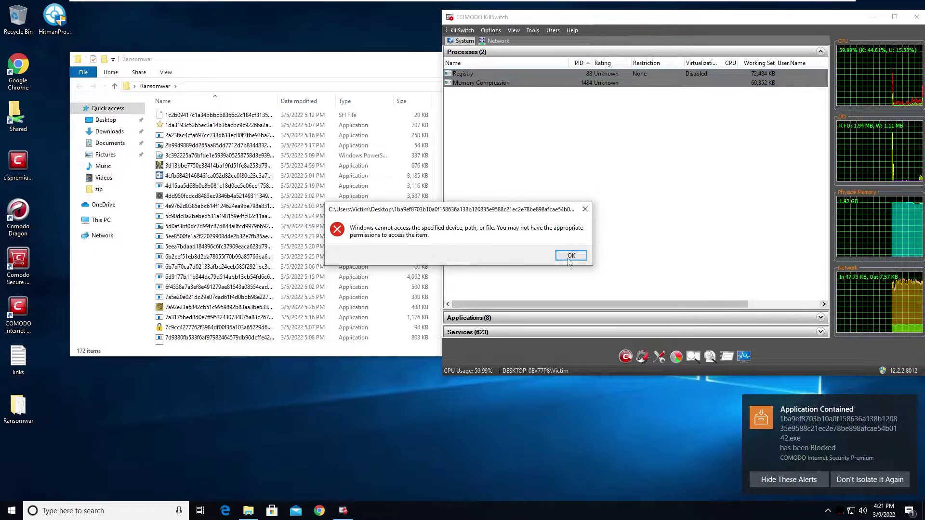
{"action": "left_click", "coordinate": [569, 259]}
- Arrange KillSwitch and the Ransomwar folder for simultaneous viewing, and open the 1c2b09417c1a… SH file with Default Host Application
{"action": "left_click_drag", "start_coordinate": [832, 20], "coordinate": [924, 8]}
{"action": "left_click_drag", "start_coordinate": [414, 65], "coordinate": [331, 115]}
{"action": "left_click_drag", "start_coordinate": [223, 170], "coordinate": [288, 166]}
{"action": "right_click", "coordinate": [288, 166]}
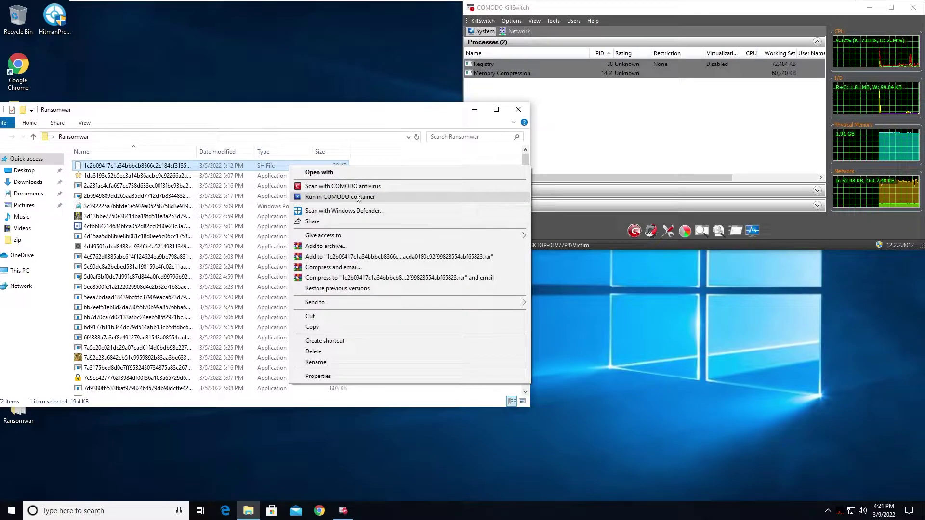
{"action": "left_click", "coordinate": [354, 174]}
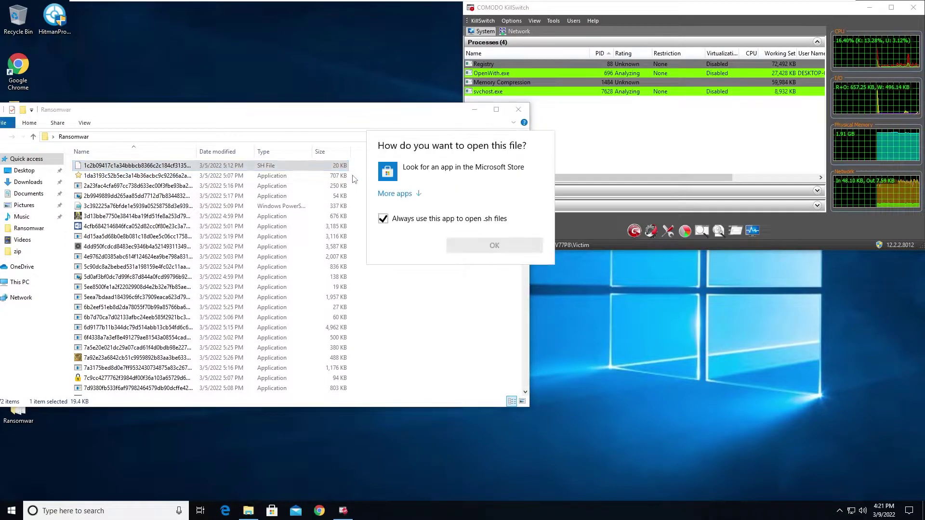
{"action": "left_click", "coordinate": [388, 193]}
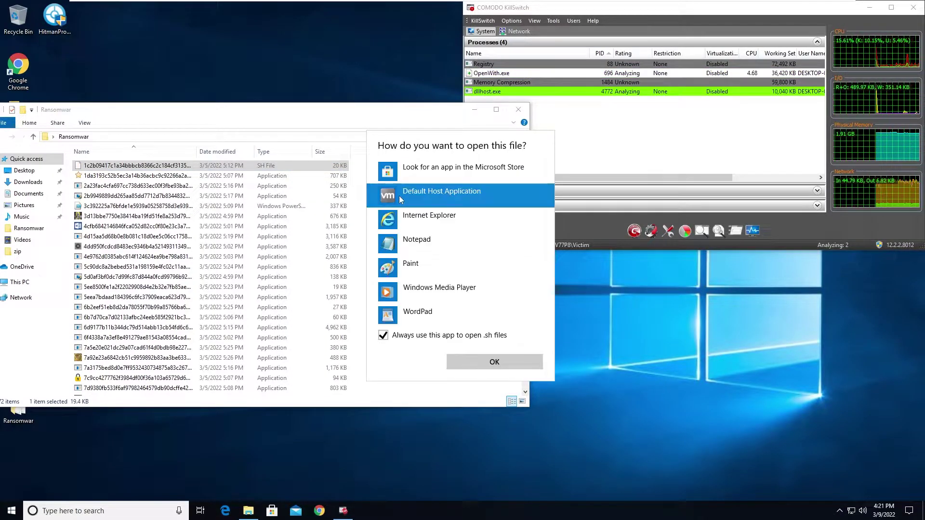
{"action": "left_click", "coordinate": [448, 369]}
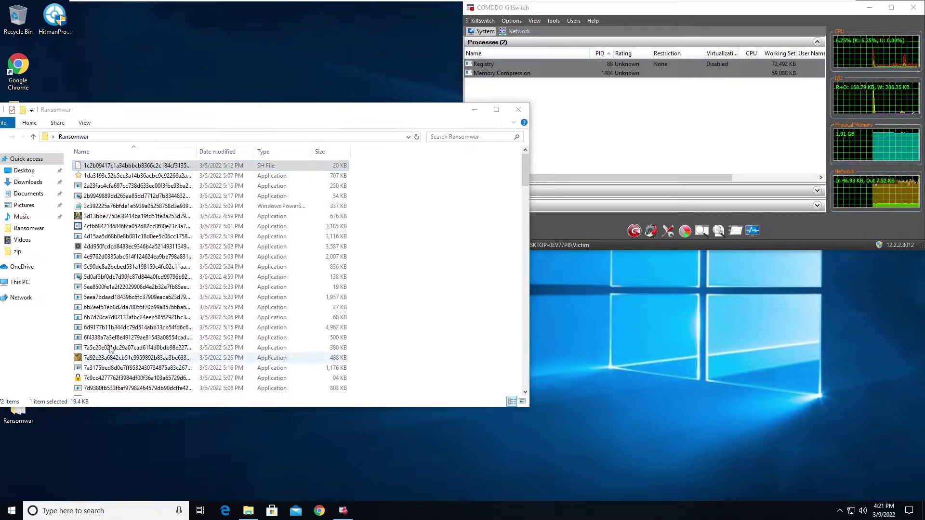
- Place a Windows PowerShell shortcut on the desktop and open the 1c2b09417c1a… SH file with it, dismissing the resulting dialog
{"action": "key", "text": "super"}
{"action": "scroll", "coordinate": [68, 385], "scroll_direction": "down", "scroll_amount": 15}
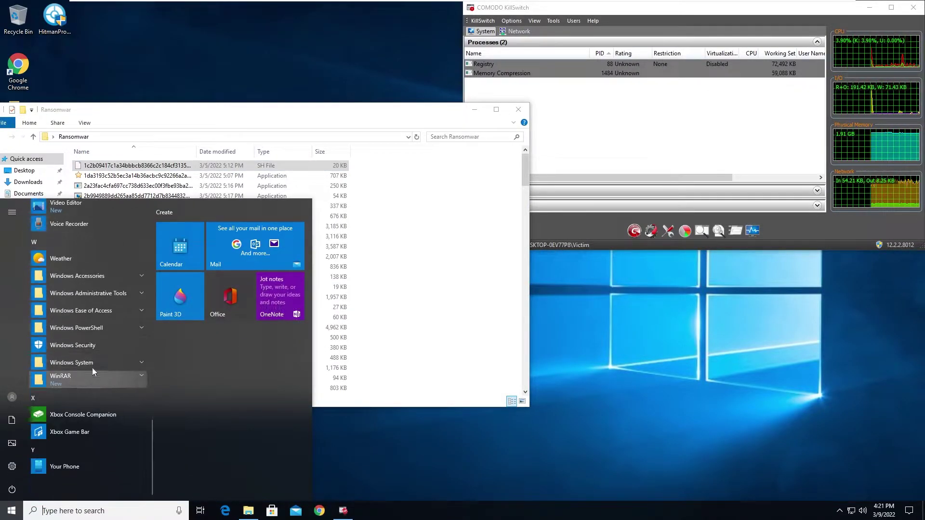
{"action": "left_click", "coordinate": [108, 323]}
{"action": "left_click_drag", "start_coordinate": [79, 345], "coordinate": [133, 30]}
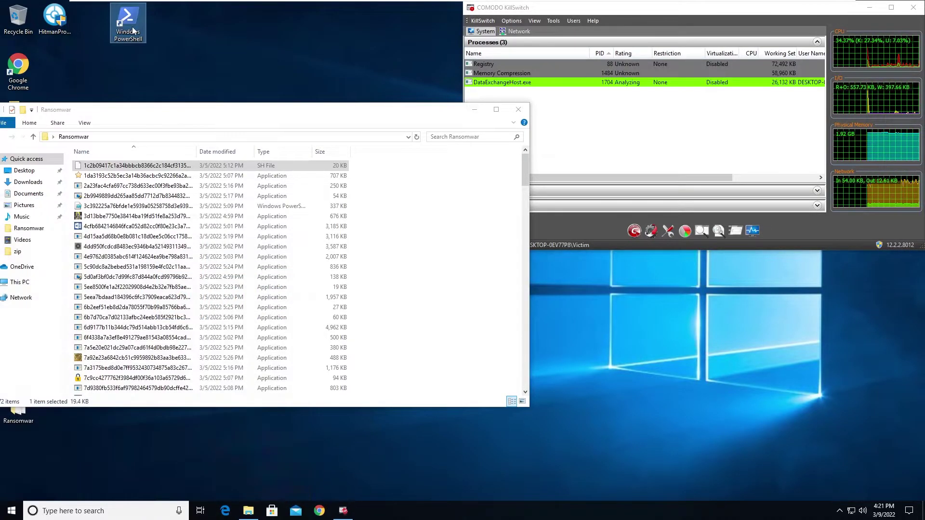
{"action": "left_click_drag", "start_coordinate": [137, 165], "coordinate": [97, 25]}
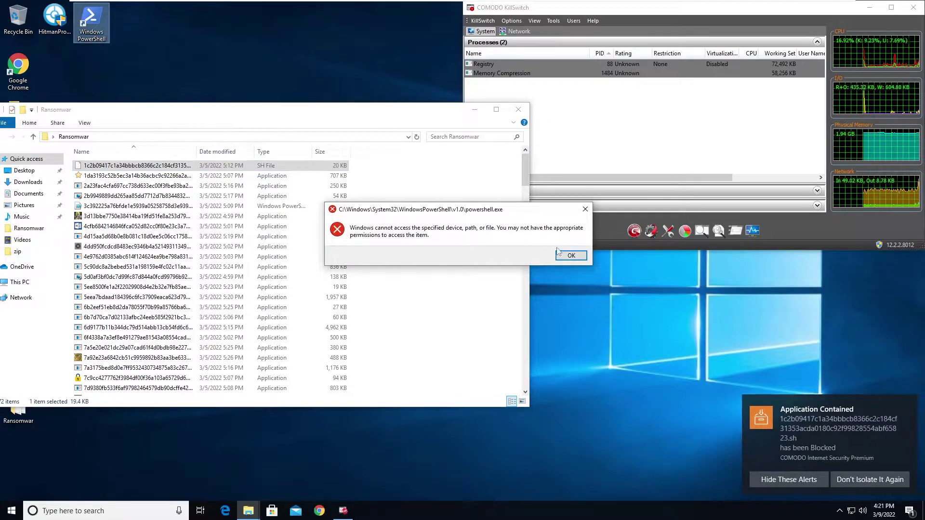
{"action": "left_click", "coordinate": [559, 252]}
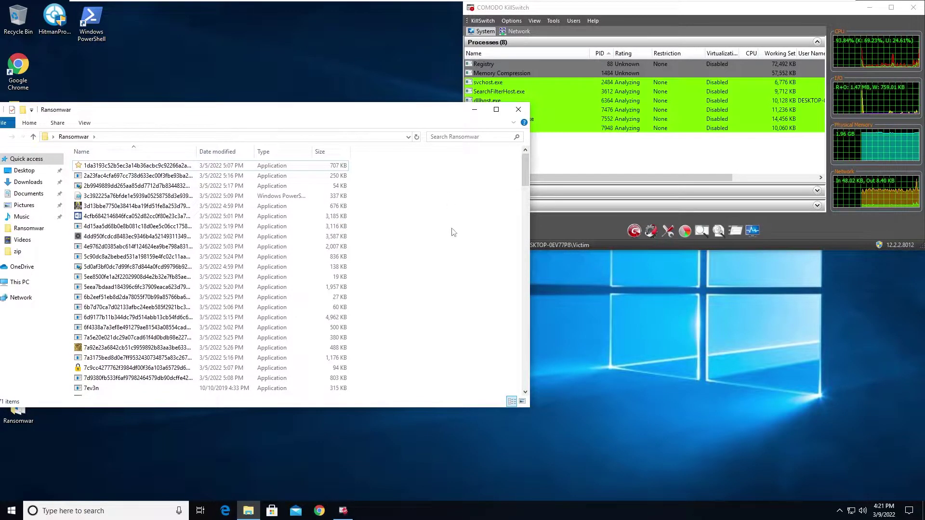
- Move sample 1da3193c52b5… to the desktop and open it, then dismiss the dialog and delete the sample
{"action": "left_click_drag", "start_coordinate": [219, 167], "coordinate": [643, 269]}
{"action": "right_click", "coordinate": [652, 295]}
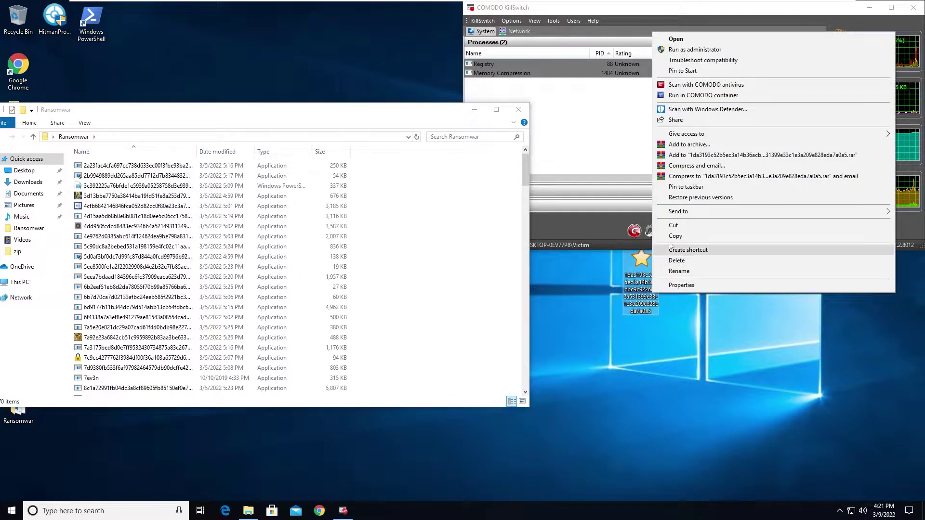
{"action": "left_click", "coordinate": [675, 38]}
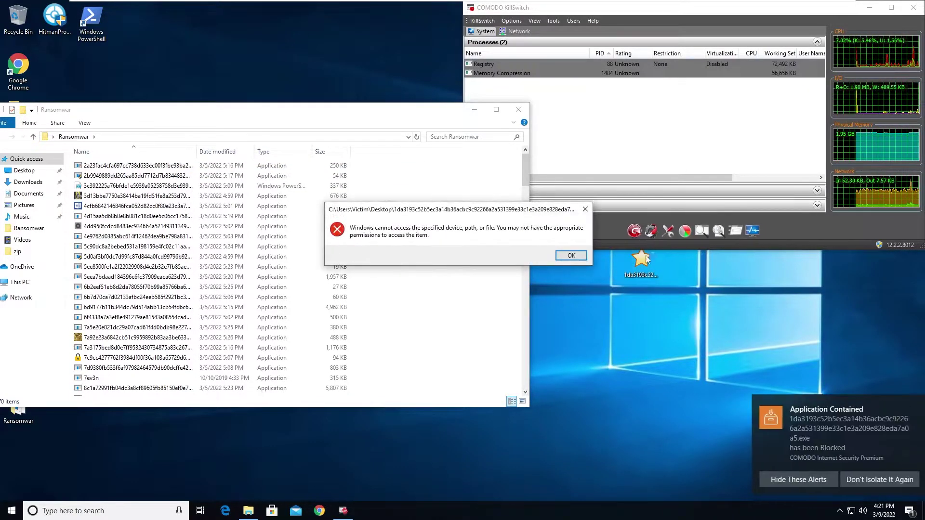
{"action": "left_click", "coordinate": [572, 256]}
{"action": "key", "text": "Delete"}
{"action": "left_click", "coordinate": [812, 423]}
- Open sample 2a23fac4cfa697… directly from the Ransomwar folder
{"action": "left_click", "coordinate": [161, 165]}
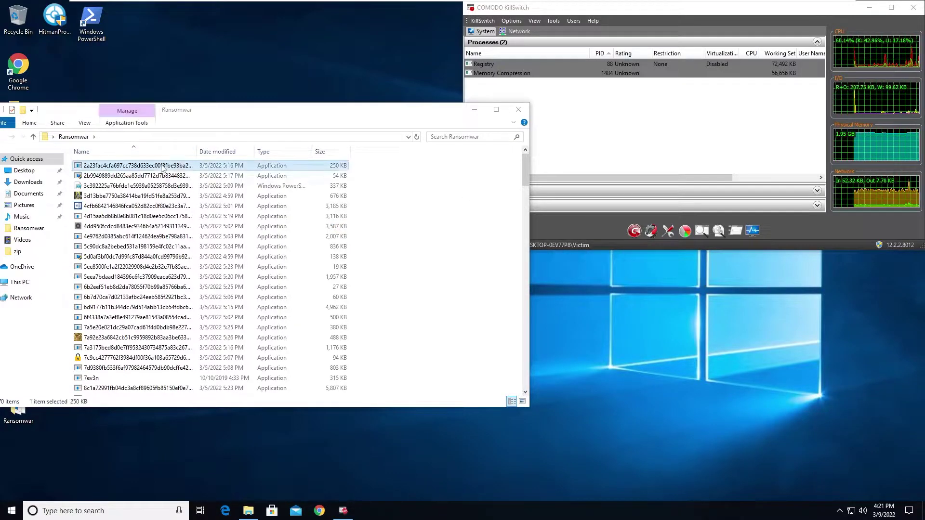
{"action": "right_click", "coordinate": [161, 165]}
{"action": "left_click", "coordinate": [204, 175]}
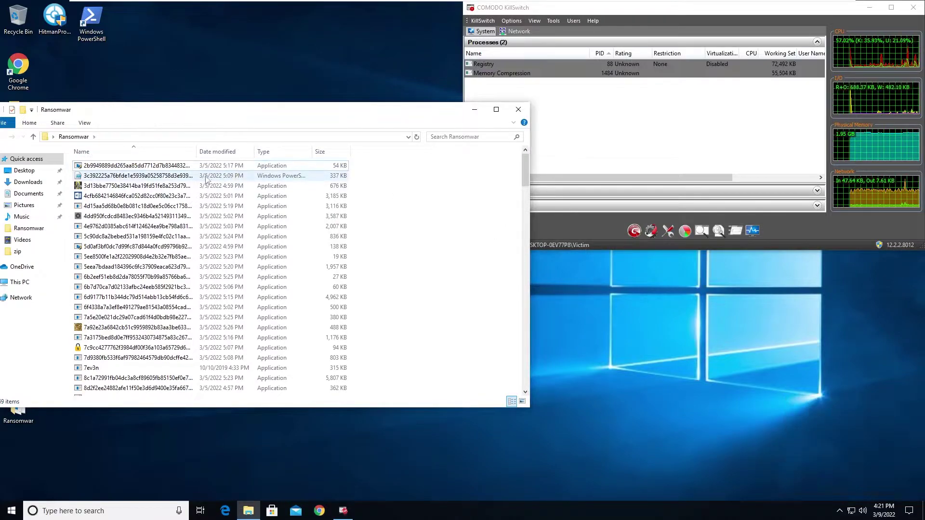
- Move sample 2b9949889dd2… to the desktop, run it as administrator, and dismiss the access dialog
{"action": "left_click_drag", "start_coordinate": [174, 167], "coordinate": [649, 344]}
{"action": "right_click", "coordinate": [648, 311]}
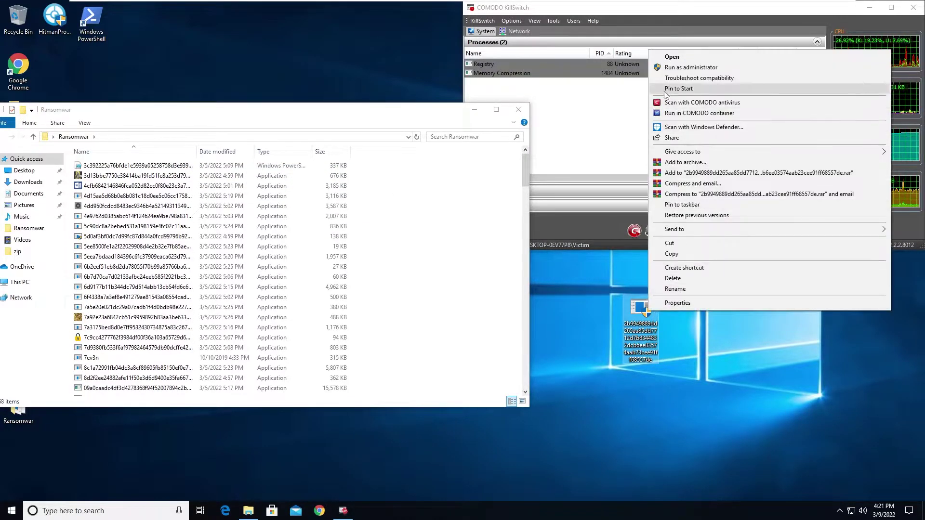
{"action": "left_click", "coordinate": [684, 68]}
{"action": "left_click", "coordinate": [431, 331]}
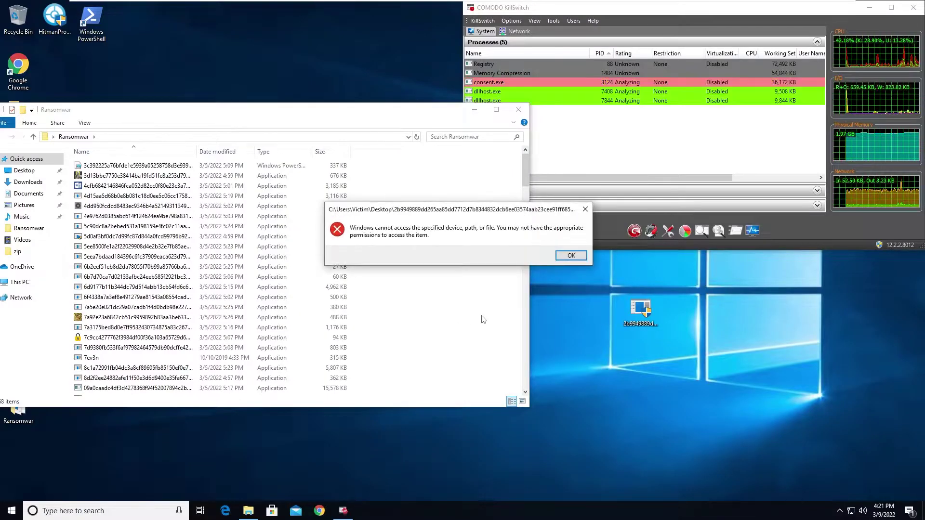
{"action": "left_click", "coordinate": [572, 256]}
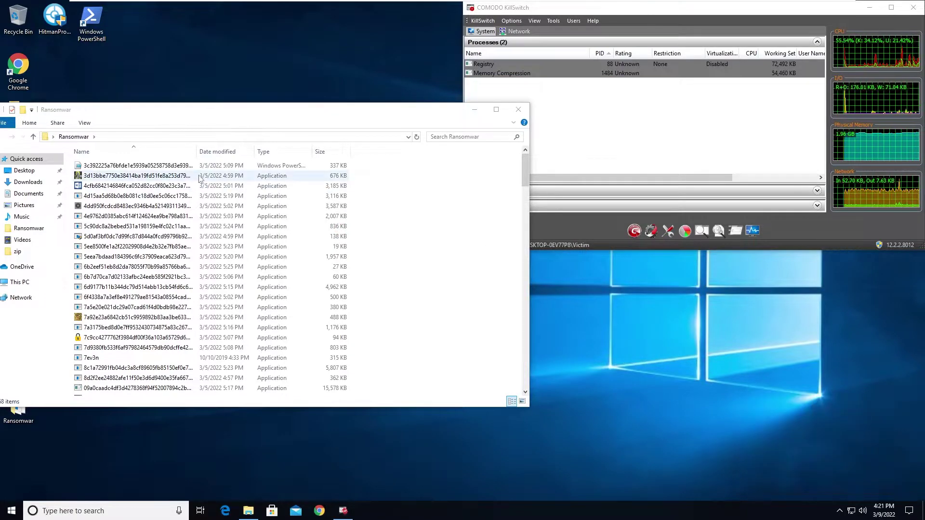
- Open the 3c392225a76b… script with the Windows PowerShell shortcut, and move sample 3d13bbe7750e… to the desktop and run it, dismissing both dialogs
{"action": "left_click_drag", "start_coordinate": [171, 166], "coordinate": [99, 30]}
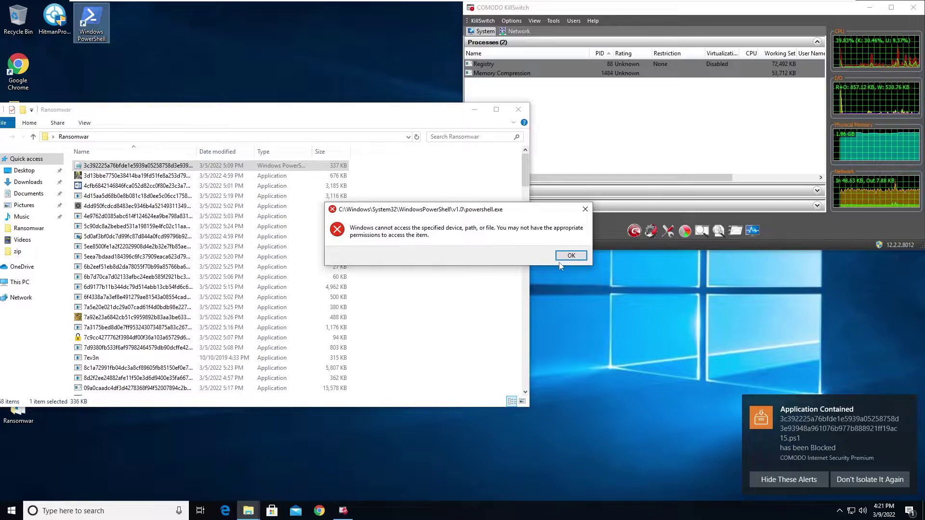
{"action": "left_click", "coordinate": [570, 256]}
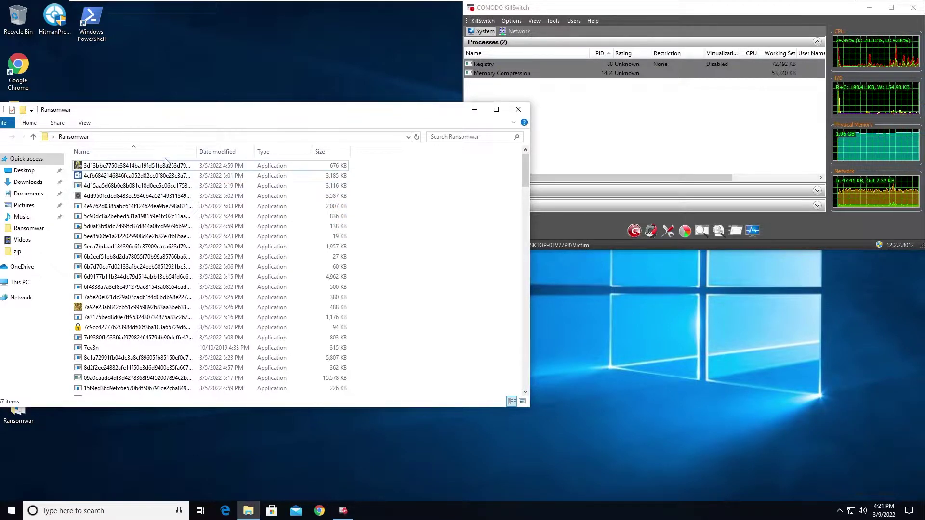
{"action": "left_click_drag", "start_coordinate": [163, 169], "coordinate": [640, 339]}
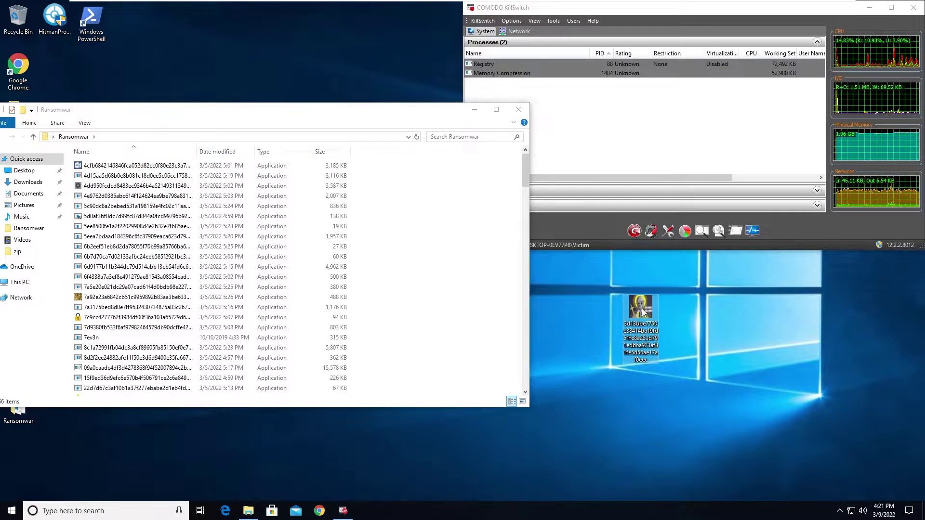
{"action": "double_click", "coordinate": [640, 308]}
{"action": "left_click", "coordinate": [573, 263]}
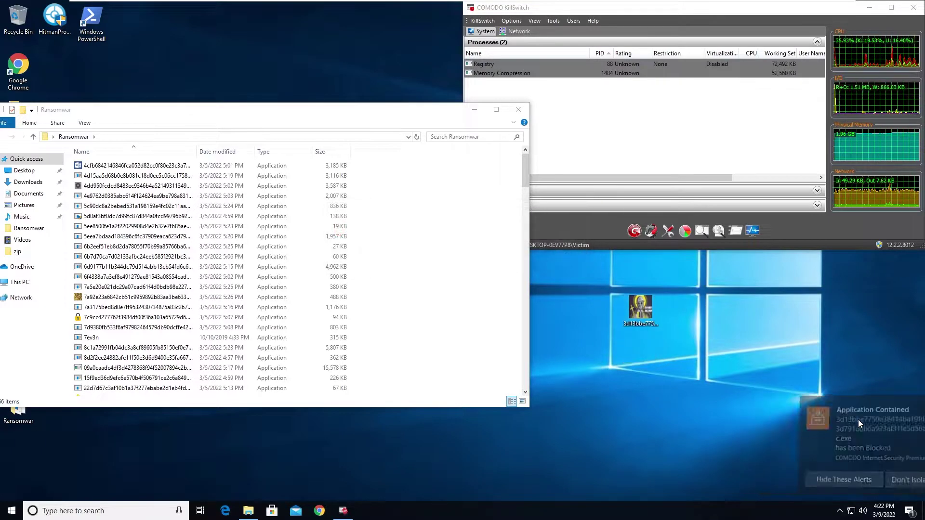
- Move samples 4cfb68421468… and 4d15aa5d68b0… to the desktop one by one, run each, and dismiss the dialogs
{"action": "left_click_drag", "start_coordinate": [138, 165], "coordinate": [666, 355]}
{"action": "double_click", "coordinate": [667, 355]}
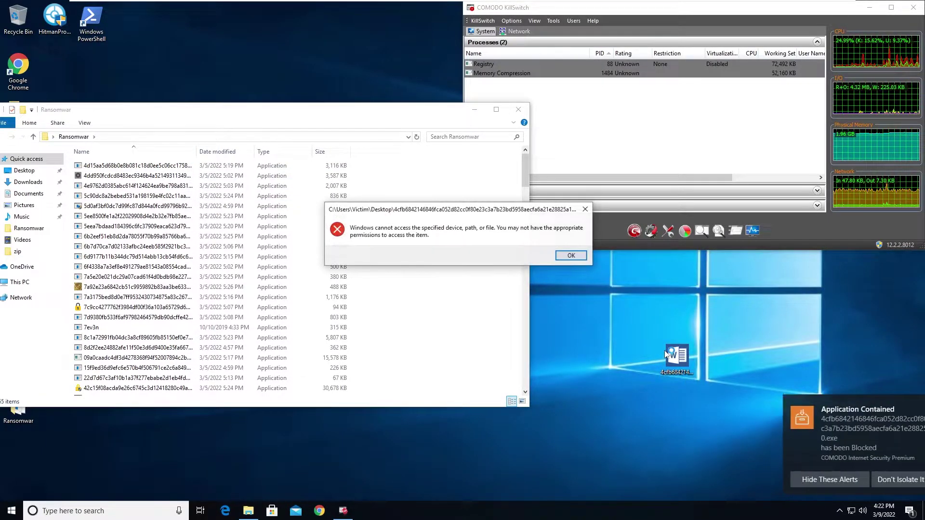
{"action": "left_click", "coordinate": [574, 263]}
{"action": "left_click_drag", "start_coordinate": [137, 166], "coordinate": [629, 308]}
{"action": "double_click", "coordinate": [629, 309]}
{"action": "left_click", "coordinate": [573, 259]}
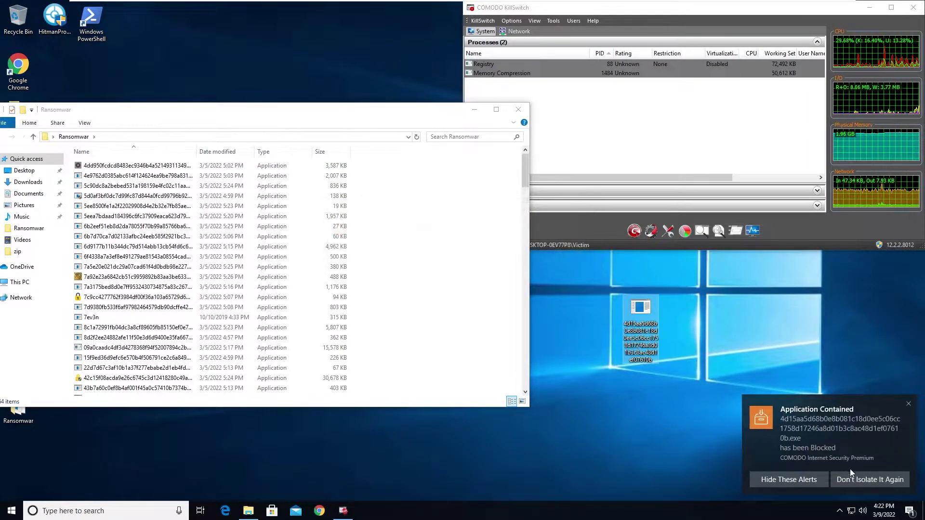
- Move sample 4dd950fcdcd8… to the desktop, run it, and dismiss the dialog
{"action": "left_click_drag", "start_coordinate": [185, 165], "coordinate": [696, 333]}
{"action": "double_click", "coordinate": [692, 330]}
{"action": "left_click", "coordinate": [567, 254]}
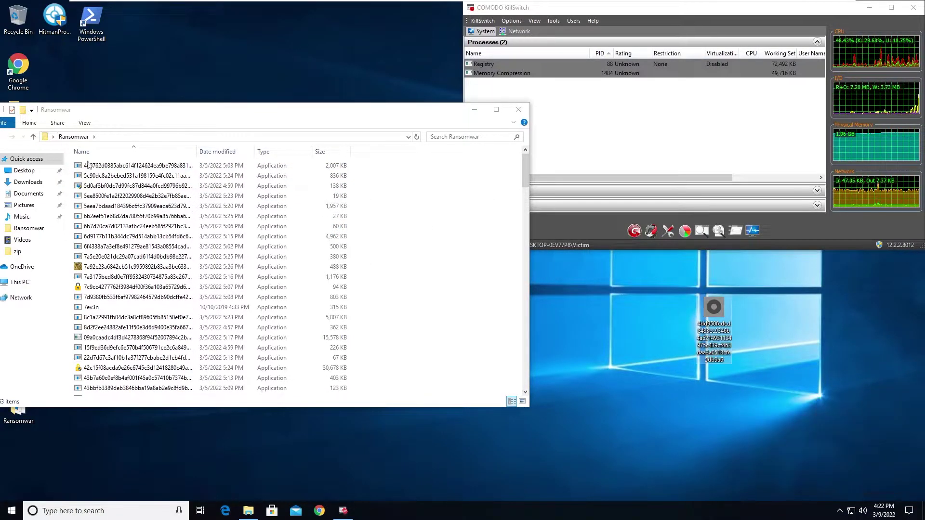
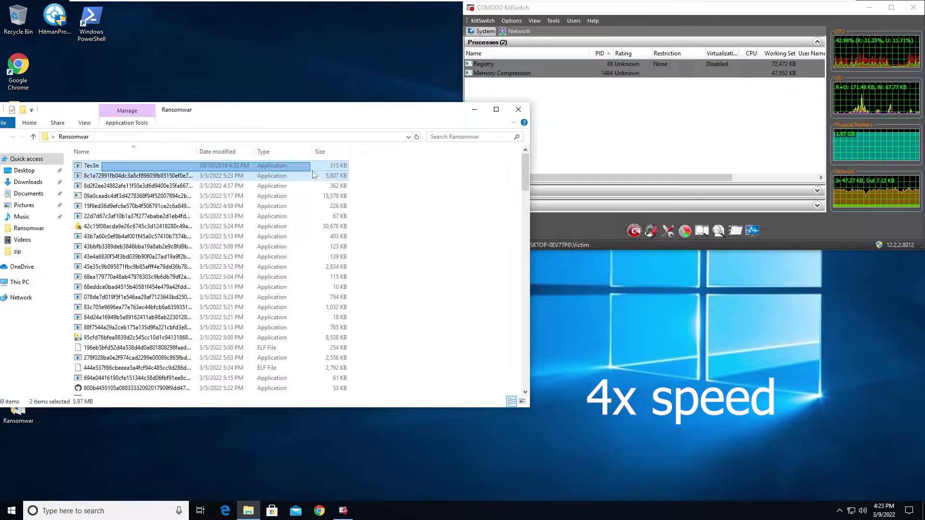
- Run the samples from 7ev3n through 22d7d67c3af1… one by one from the desktop, dismiss the dialogs, and delete the last one
{"action": "key", "text": "Return"}
{"action": "left_click_drag", "start_coordinate": [137, 166], "coordinate": [677, 313]}
{"action": "double_click", "coordinate": [677, 309]}
{"action": "key", "text": "Return"}
{"action": "left_click_drag", "start_coordinate": [137, 165], "coordinate": [626, 337]}
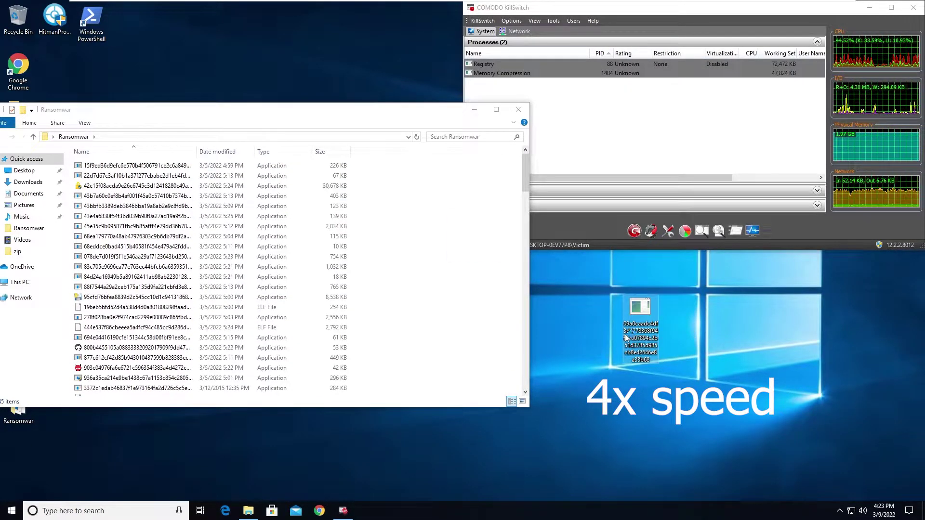
{"action": "double_click", "coordinate": [675, 313]}
{"action": "key", "text": "Return"}
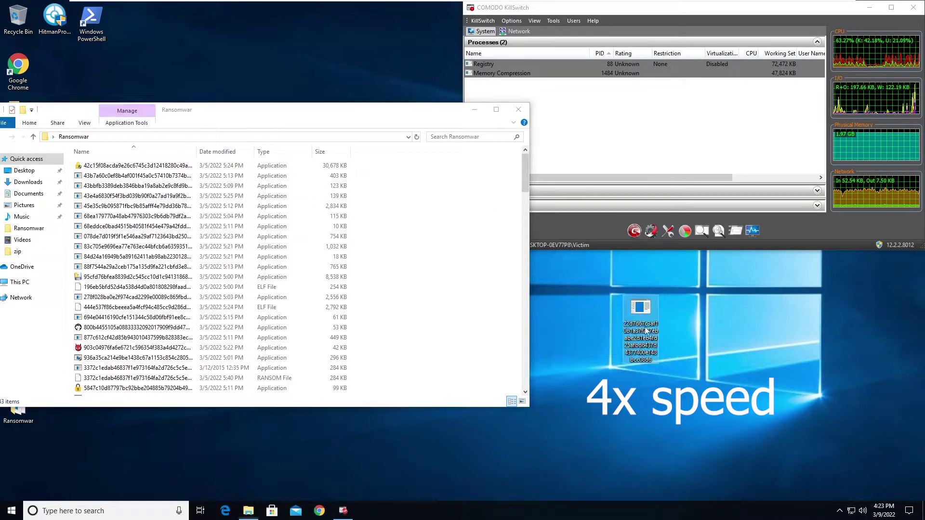
{"action": "key", "text": "Return"}
{"action": "key", "text": "Return"}
{"action": "key", "text": "Delete"}
- Move sample 42c15f08acda… to the desktop, run it as administrator, dismiss the dialog, and delete the sample
{"action": "left_click_drag", "start_coordinate": [137, 165], "coordinate": [631, 318]}
{"action": "right_click", "coordinate": [651, 305]}
{"action": "left_click", "coordinate": [699, 64]}
{"action": "left_click", "coordinate": [432, 329]}
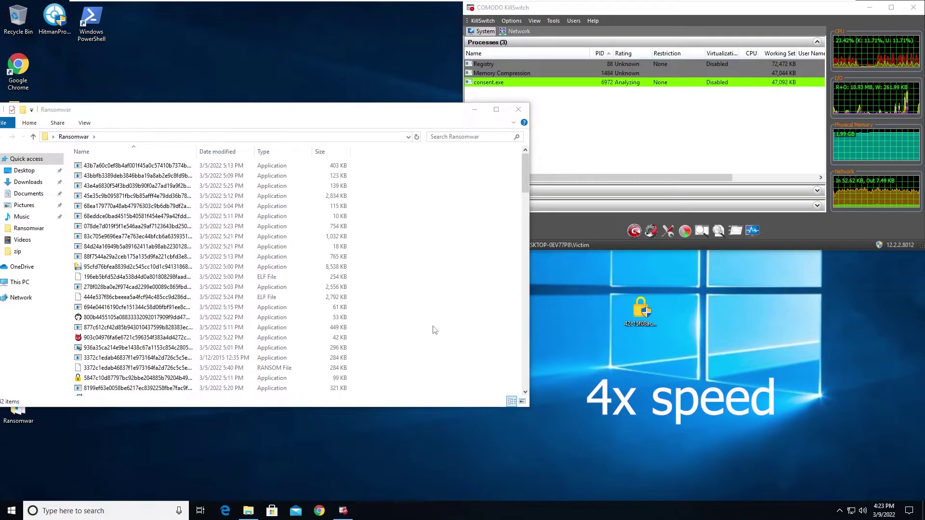
{"action": "key", "text": "Return"}
{"action": "key", "text": "Delete"}
- Run samples 43b7a60c0ef8… and 43bbfb3389de… from the desktop, using administrator rights, and delete them
{"action": "left_click_drag", "start_coordinate": [137, 165], "coordinate": [713, 311]}
{"action": "right_click", "coordinate": [715, 308]}
{"action": "left_click", "coordinate": [758, 66]}
{"action": "left_click", "coordinate": [427, 329]}
{"action": "key", "text": "Return"}
{"action": "key", "text": "Delete"}
- Move sample 43e4a6830f54… to the desktop, run it, and scan it with COMODO antivirus
{"action": "left_click_drag", "start_coordinate": [128, 173], "coordinate": [677, 311]}
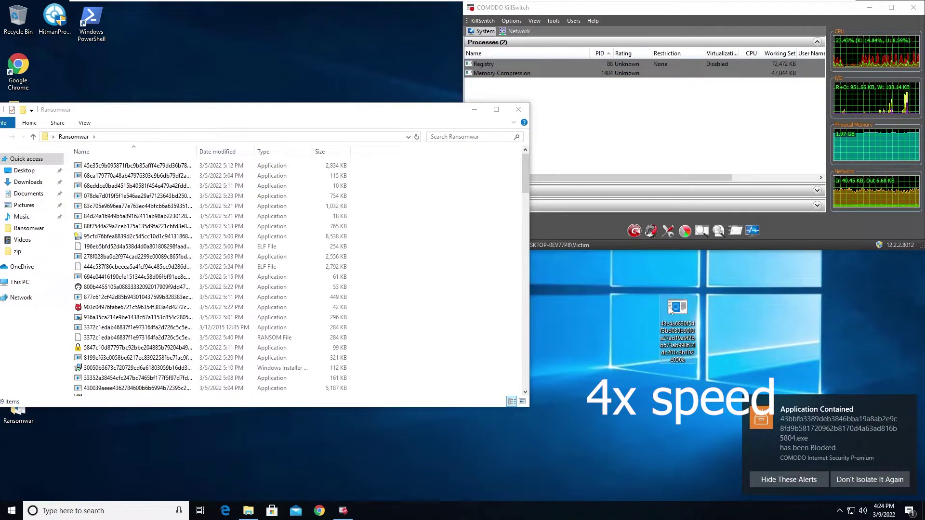
{"action": "left_click", "coordinate": [571, 170]}
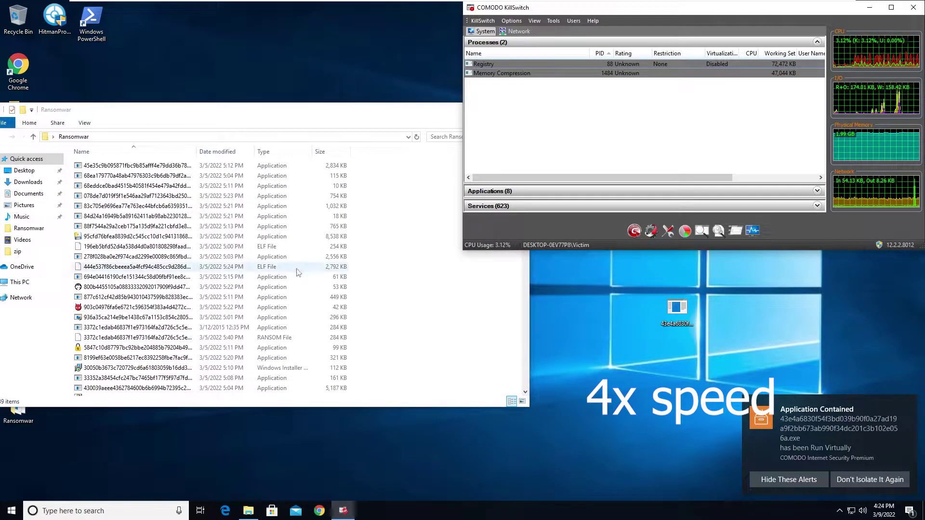
{"action": "right_click", "coordinate": [677, 314]}
{"action": "left_click", "coordinate": [711, 123]}
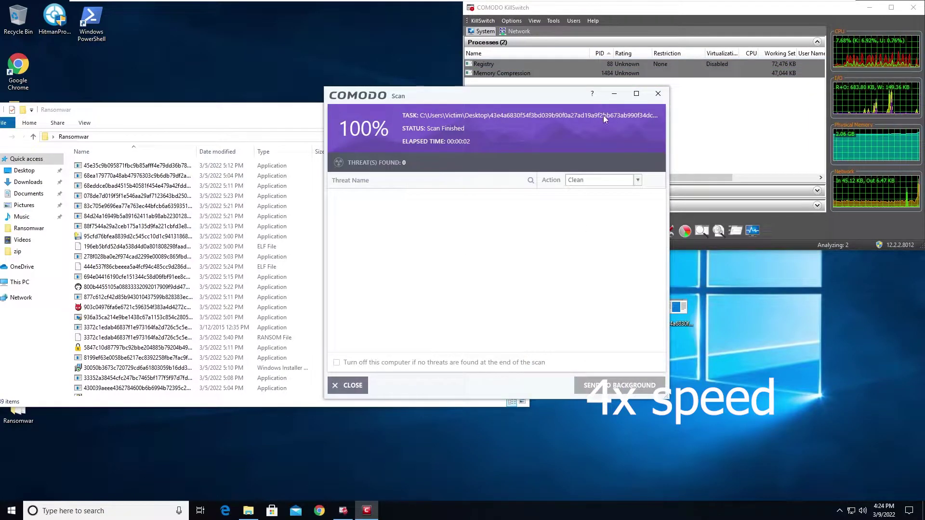
{"action": "left_click", "coordinate": [663, 93]}
- Look through the running processes in Task Manager, and close it
{"action": "left_click", "coordinate": [495, 457]}
{"action": "scroll", "coordinate": [564, 242], "scroll_direction": "down", "scroll_amount": 15}
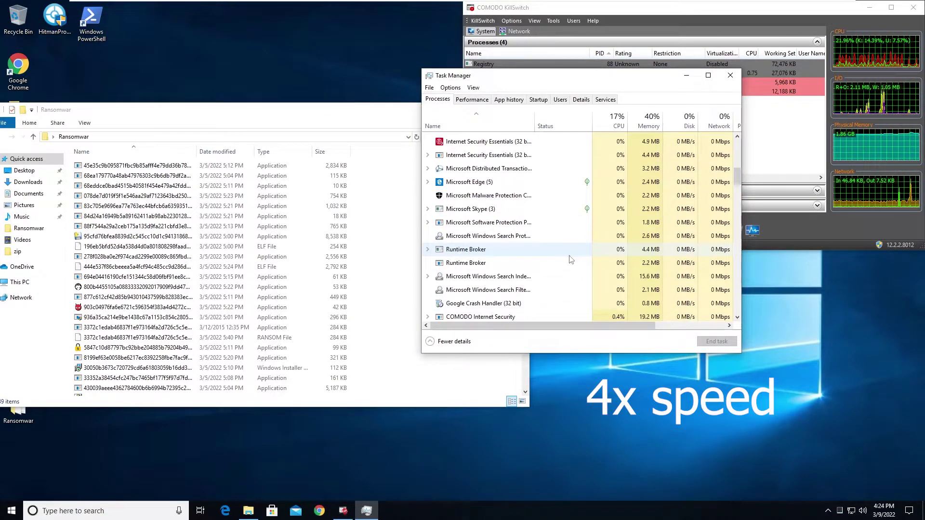
{"action": "scroll", "coordinate": [565, 242], "scroll_direction": "up", "scroll_amount": 15}
{"action": "left_click", "coordinate": [731, 75]}
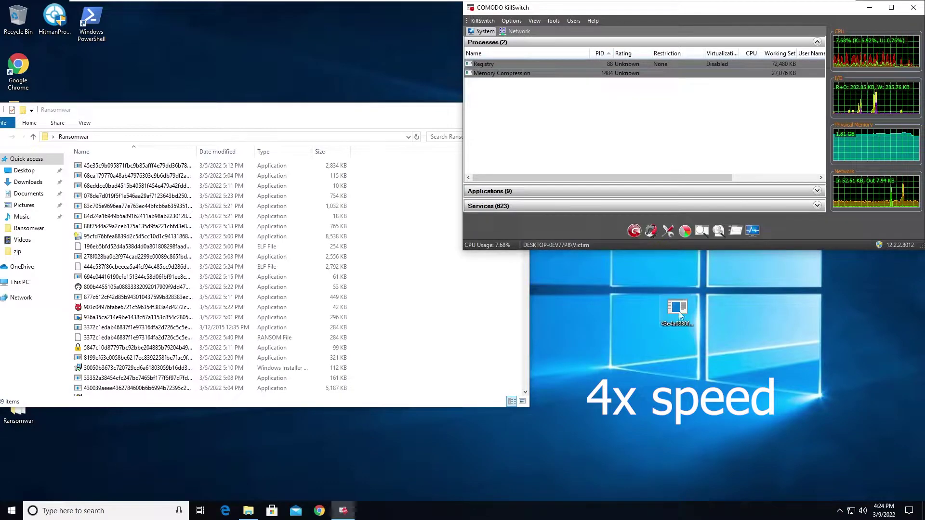
- Empty the Recycle Bin and confirm the permanent deletion
{"action": "right_click", "coordinate": [18, 14]}
{"action": "left_click", "coordinate": [45, 29]}
{"action": "left_click", "coordinate": [499, 293]}
- Run samples 45e35c9b0958… and 68ea179770a4… one by one from the desktop, dismissing the dialog and deleting each sample
{"action": "left_click_drag", "start_coordinate": [135, 165], "coordinate": [641, 316]}
{"action": "double_click", "coordinate": [641, 313]}
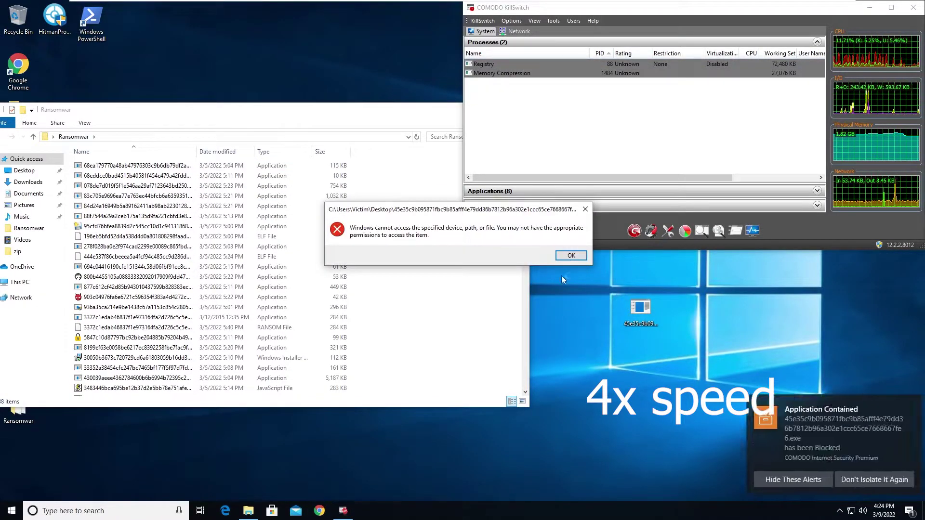
{"action": "left_click", "coordinate": [571, 255]}
{"action": "key", "text": "Delete"}
{"action": "left_click_drag", "start_coordinate": [135, 165], "coordinate": [643, 350]}
{"action": "double_click", "coordinate": [643, 351]}
{"action": "left_click", "coordinate": [571, 255]}
{"action": "key", "text": "Delete"}
- Run samples 68eddce0bad4… and 078de7d019f5… one by one from the desktop, dismissing the dialog and deleting each sample
{"action": "left_click_drag", "start_coordinate": [135, 165], "coordinate": [673, 337]}
{"action": "double_click", "coordinate": [673, 337]}
{"action": "left_click", "coordinate": [571, 255]}
{"action": "key", "text": "Delete"}
{"action": "left_click_drag", "start_coordinate": [135, 166], "coordinate": [588, 299]}
{"action": "double_click", "coordinate": [593, 287]}
{"action": "left_click", "coordinate": [572, 255]}
{"action": "key", "text": "Delete"}
- Run samples 83c705e9696e… and 84d24a16949b… one by one from the desktop, dismissing the dialog and deleting each sample
{"action": "left_click_drag", "start_coordinate": [135, 165], "coordinate": [713, 313]}
{"action": "double_click", "coordinate": [713, 312]}
{"action": "left_click", "coordinate": [571, 256]}
{"action": "key", "text": "Delete"}
{"action": "left_click_drag", "start_coordinate": [145, 165], "coordinate": [677, 309]}
{"action": "double_click", "coordinate": [677, 308]}
{"action": "left_click", "coordinate": [571, 256]}
{"action": "key", "text": "Delete"}
- Run sample 88f7544a29a2… from the desktop, and run sample 95cfd76bfea8… there as administrator
{"action": "left_click_drag", "start_coordinate": [166, 166], "coordinate": [640, 307]}
{"action": "double_click", "coordinate": [640, 307]}
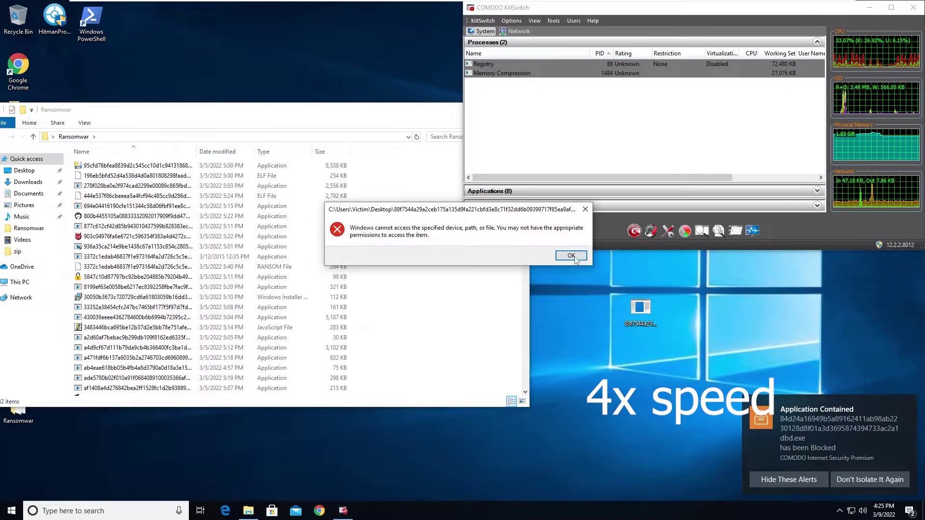
{"action": "left_click_drag", "start_coordinate": [169, 164], "coordinate": [679, 314]}
{"action": "right_click", "coordinate": [681, 315]}
{"action": "left_click", "coordinate": [713, 46]}
{"action": "left_click", "coordinate": [438, 326]}
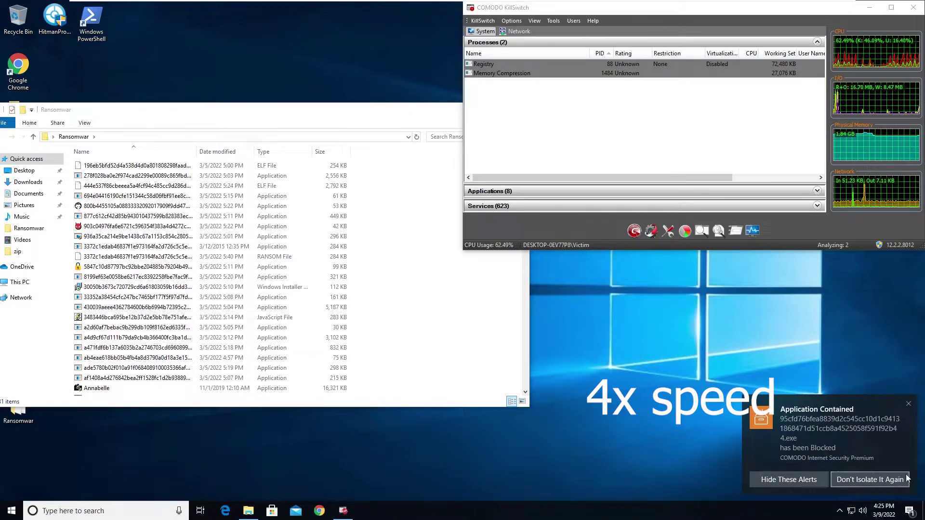
- Discard the 196eb5bfd52d… ELF file into the Recycle Bin, and run sample 278f028ba0e2… from the desktop, dismissing its dialog
{"action": "left_click_drag", "start_coordinate": [138, 165], "coordinate": [183, 181]}
{"action": "left_click_drag", "start_coordinate": [111, 170], "coordinate": [227, 111]}
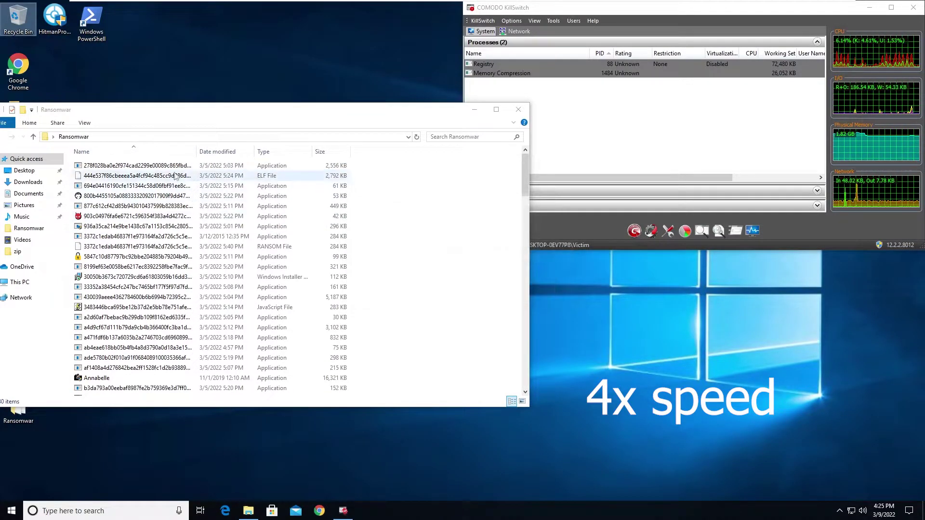
{"action": "left_click_drag", "start_coordinate": [138, 165], "coordinate": [677, 313]}
{"action": "double_click", "coordinate": [677, 313]}
{"action": "key", "text": "Return"}
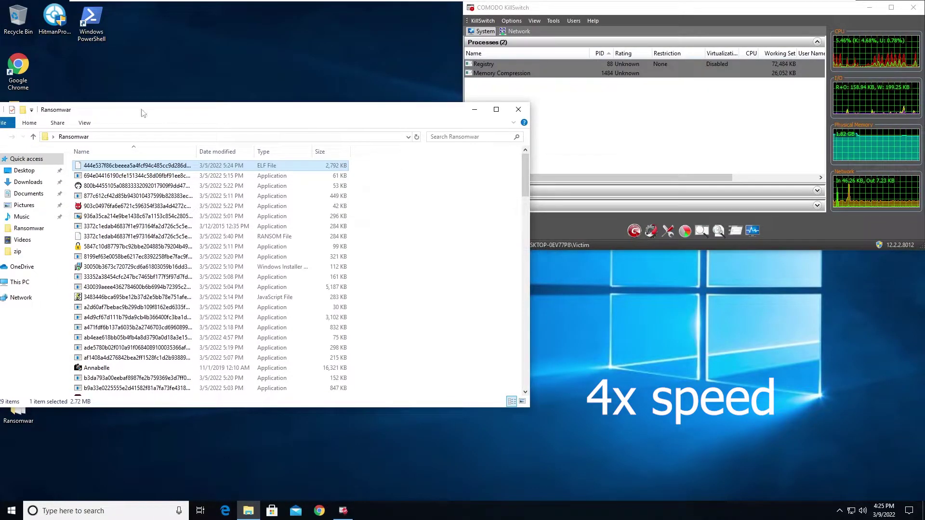
- Move samples 694e04416190… and 800b4455105a… to the desktop, run each, and dismiss the dialogs
{"action": "left_click_drag", "start_coordinate": [207, 172], "coordinate": [675, 361]}
{"action": "double_click", "coordinate": [675, 357]}
{"action": "left_click", "coordinate": [574, 257]}
{"action": "left_click_drag", "start_coordinate": [138, 166], "coordinate": [713, 317]}
{"action": "double_click", "coordinate": [641, 357]}
{"action": "left_click", "coordinate": [575, 258]}
- Run samples 877c612cf42d… and 903c04976fa6… from the desktop, dismissing the dialog for each
{"action": "double_click", "coordinate": [711, 333]}
{"action": "left_click", "coordinate": [573, 257]}
{"action": "left_click_drag", "start_coordinate": [211, 165], "coordinate": [643, 321]}
{"action": "double_click", "coordinate": [643, 320]}
{"action": "left_click", "coordinate": [573, 256]}
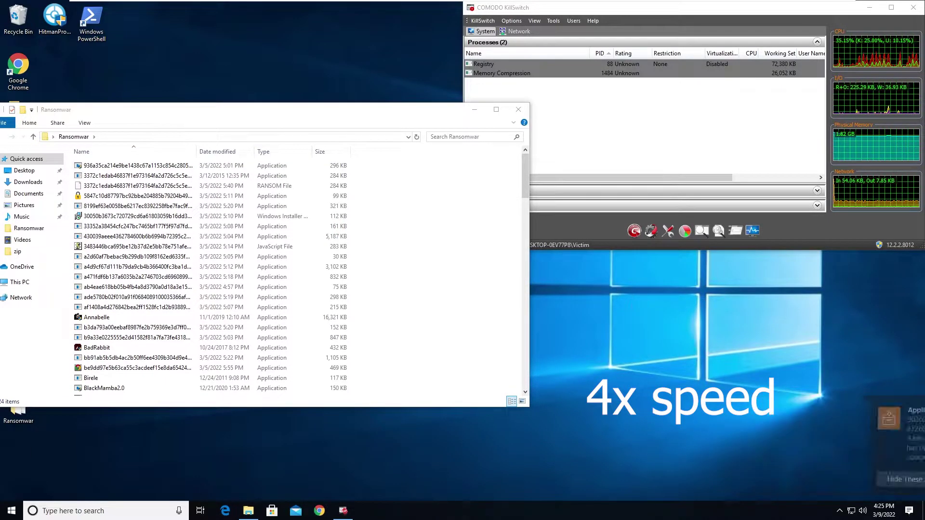
- Run sample 936a35ca214e… as administrator and sample 3372c1edab46… normally from the desktop, dismissing both dialogs
{"action": "left_click_drag", "start_coordinate": [183, 165], "coordinate": [646, 324]}
{"action": "right_click", "coordinate": [647, 326]}
{"action": "left_click", "coordinate": [670, 82]}
{"action": "key", "text": "Return"}
{"action": "left_click_drag", "start_coordinate": [138, 165], "coordinate": [627, 318]}
{"action": "double_click", "coordinate": [626, 318]}
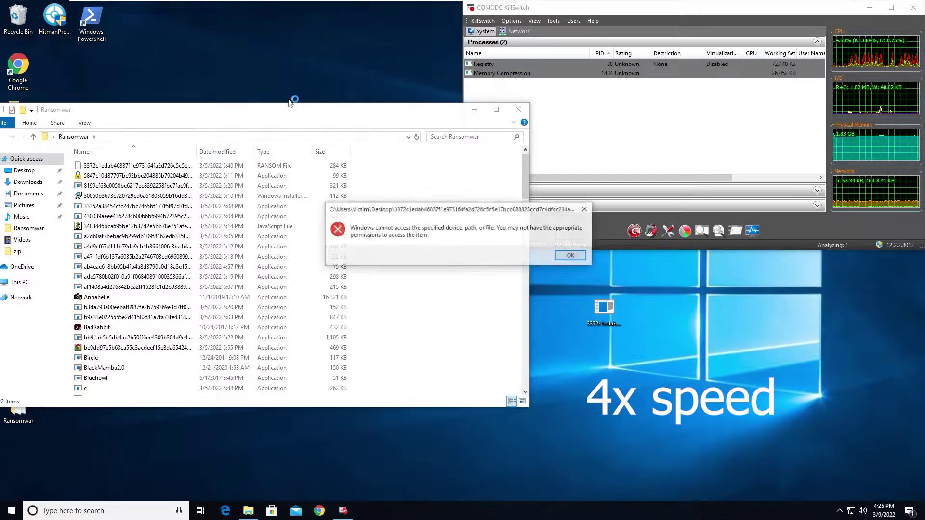
{"action": "key", "text": "Return"}
- Change the extension of the 3372c1edab46… RANSOM file on the desktop and run it, and run sample 5847c10d8779… as well
{"action": "left_click_drag", "start_coordinate": [220, 168], "coordinate": [673, 360]}
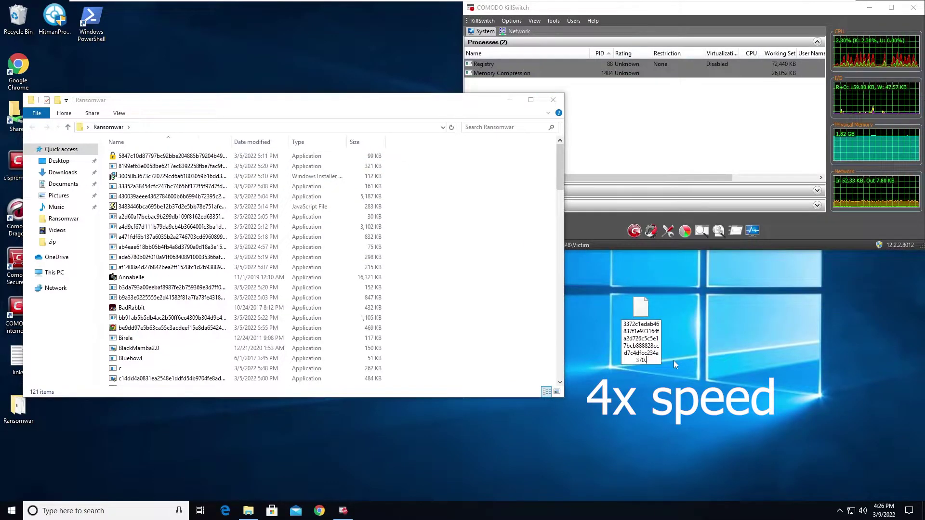
{"action": "left_click", "coordinate": [571, 256]}
{"action": "left_click_drag", "start_coordinate": [161, 158], "coordinate": [642, 318]}
{"action": "double_click", "coordinate": [642, 314]}
{"action": "left_click", "coordinate": [573, 256]}
- Run sample 8199ef63e005… from the desktop, and launch the 30050b3673c7… Windows Installer package there
{"action": "left_click_drag", "start_coordinate": [203, 158], "coordinate": [642, 318]}
{"action": "double_click", "coordinate": [642, 313]}
{"action": "key", "text": "Return"}
{"action": "left_click_drag", "start_coordinate": [145, 155], "coordinate": [640, 361]}
{"action": "double_click", "coordinate": [640, 359]}
{"action": "left_click", "coordinate": [413, 334]}
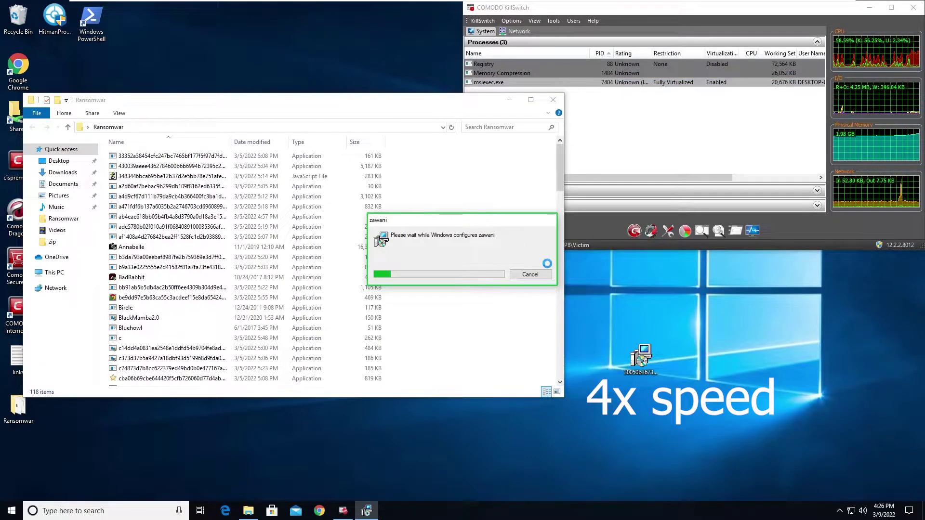
- Check the process details in Task Manager while the zawani installer runs, and close Task Manager
{"action": "right_click", "coordinate": [532, 510]}
{"action": "left_click", "coordinate": [566, 466]}
{"action": "left_click_drag", "start_coordinate": [572, 79], "coordinate": [739, 132]}
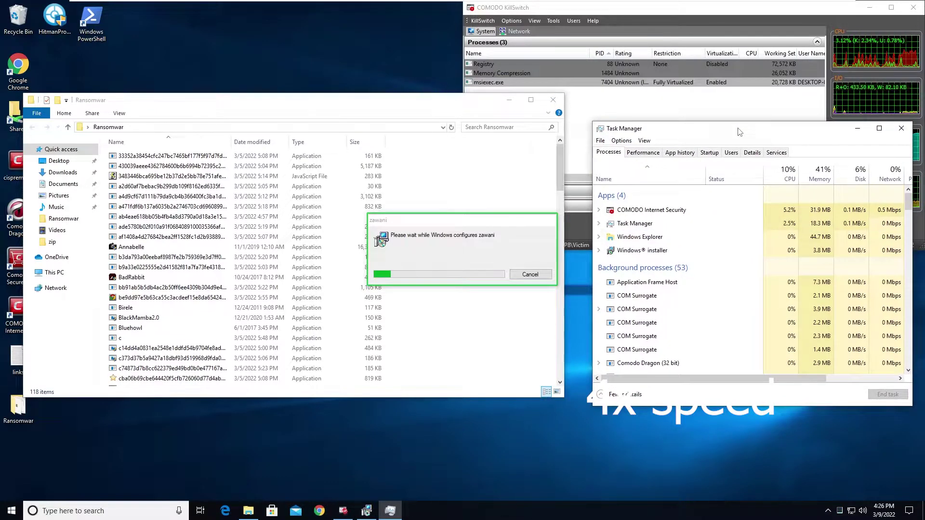
{"action": "left_click", "coordinate": [752, 151]}
{"action": "left_click", "coordinate": [906, 128]}
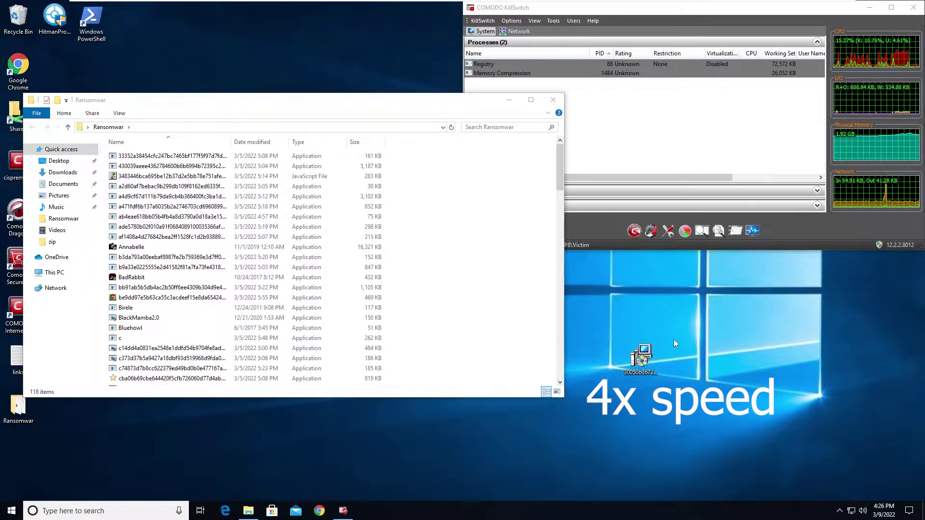
- Reposition the Ransomwar window, and move sample 430039aeee43… to the desktop and run it
{"action": "double_click", "coordinate": [18, 359]}
{"action": "left_click", "coordinate": [443, 19]}
{"action": "left_click_drag", "start_coordinate": [385, 101], "coordinate": [412, 88]}
{"action": "left_click_drag", "start_coordinate": [249, 149], "coordinate": [708, 313]}
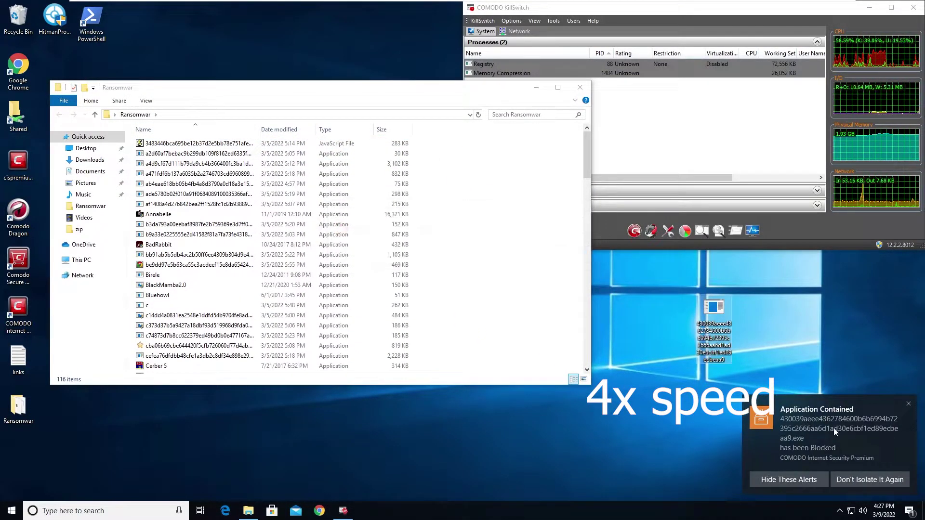
{"action": "left_click", "coordinate": [858, 441]}
- Relaunch KillSwitch with only untrusted processes listed, and arrange its window and the Ransomwar folder for simultaneous viewing
{"action": "left_click", "coordinate": [725, 159]}
{"action": "left_click", "coordinate": [409, 313]}
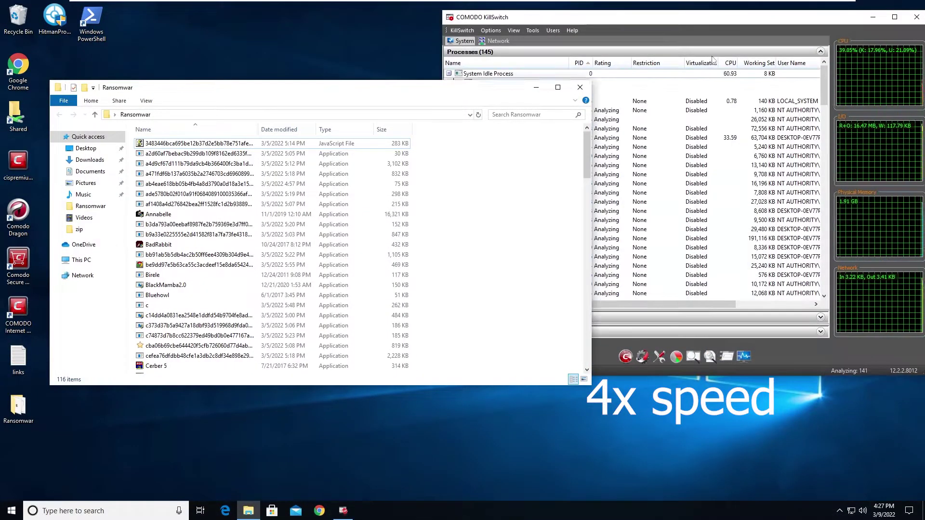
{"action": "left_click", "coordinate": [710, 19]}
{"action": "left_click", "coordinate": [514, 31]}
{"action": "left_click", "coordinate": [602, 63]}
{"action": "left_click", "coordinate": [366, 87]}
{"action": "left_click_drag", "start_coordinate": [723, 19], "coordinate": [924, 1]}
{"action": "left_click_drag", "start_coordinate": [424, 88], "coordinate": [387, 138]}
- Run the 3483446bca69… JavaScript file and sample a2d60af7beba… from the desktop, and dismiss the dialog
{"action": "left_click_drag", "start_coordinate": [164, 193], "coordinate": [788, 323]}
{"action": "double_click", "coordinate": [677, 313]}
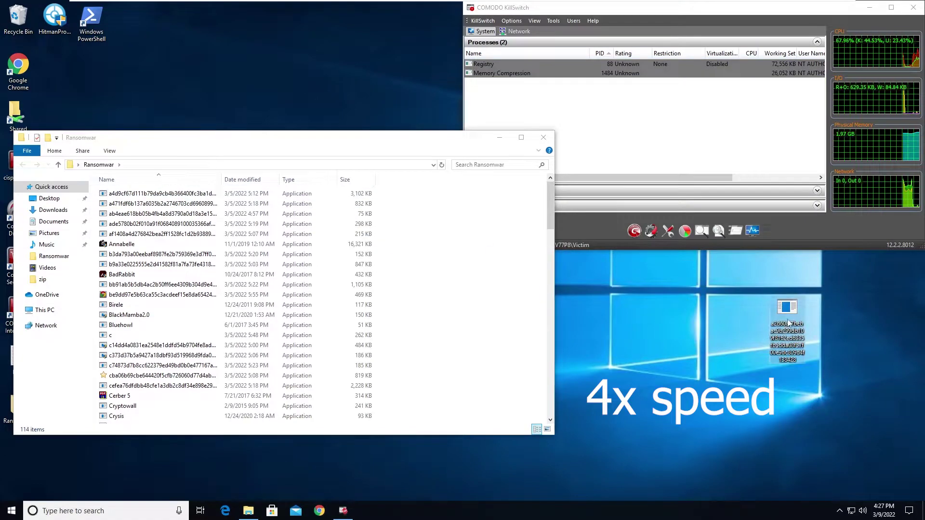
{"action": "double_click", "coordinate": [787, 320]}
{"action": "left_click", "coordinate": [572, 256]}
- Run samples a4d9cf67d111…, a471fdf6b137…, ab4eae618bb0… and ade5780b02f0… from the desktop, dismissing the dialogs
{"action": "double_click", "coordinate": [678, 267]}
{"action": "left_click_drag", "start_coordinate": [190, 195], "coordinate": [604, 316]}
{"action": "left_click", "coordinate": [571, 255]}
{"action": "double_click", "coordinate": [604, 313]}
{"action": "left_click", "coordinate": [572, 255]}
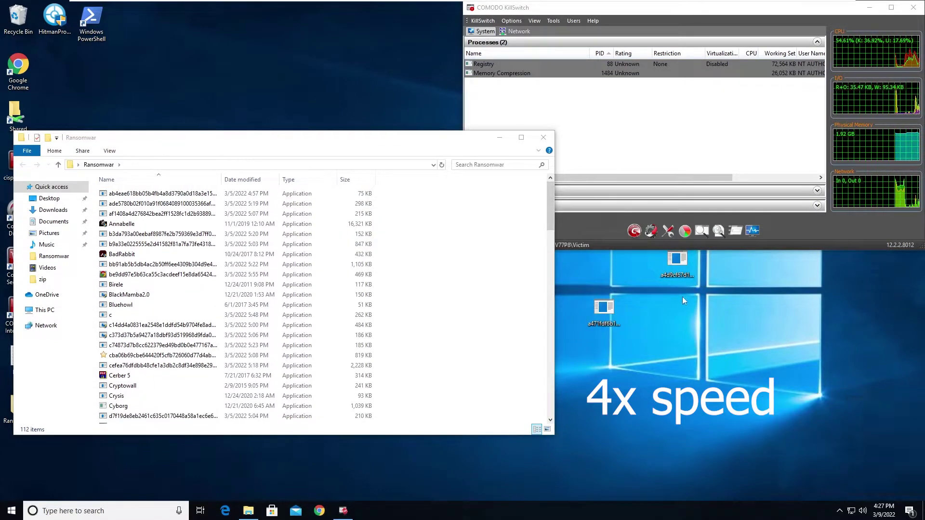
{"action": "left_click_drag", "start_coordinate": [159, 193], "coordinate": [687, 314]}
{"action": "left_click", "coordinate": [568, 253]}
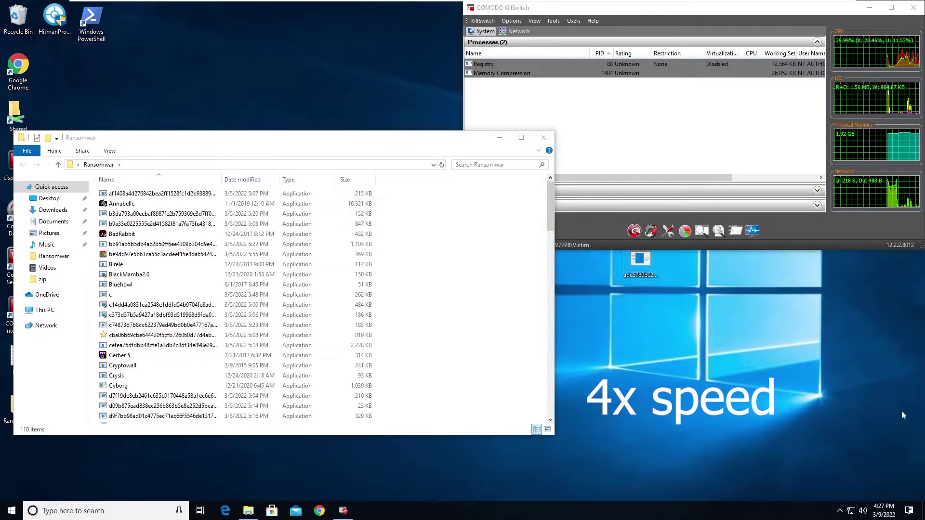
- Run samples af1408a4d276… and Annabelle from the desktop, and dismiss the dialogs
{"action": "left_click_drag", "start_coordinate": [159, 194], "coordinate": [694, 313]}
{"action": "left_click", "coordinate": [568, 252]}
{"action": "left_click_drag", "start_coordinate": [159, 193], "coordinate": [836, 355]}
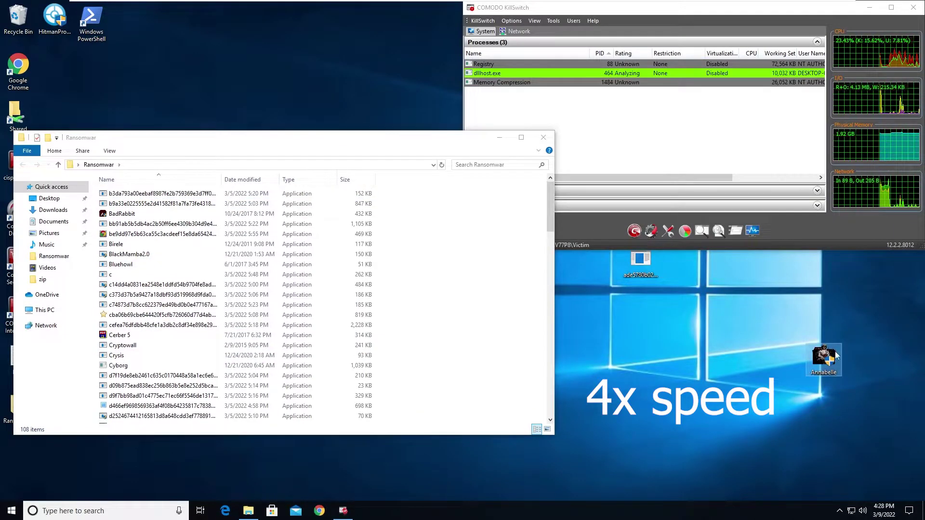
{"action": "double_click", "coordinate": [836, 356]}
{"action": "left_click", "coordinate": [572, 254]}
- Move sample b3da793a00ee… to the desktop and run it, dismissing the dialog
{"action": "left_click_drag", "start_coordinate": [161, 193], "coordinate": [714, 308]}
{"action": "double_click", "coordinate": [714, 308]}
{"action": "left_click", "coordinate": [571, 255]}
{"action": "right_click", "coordinate": [677, 278]}
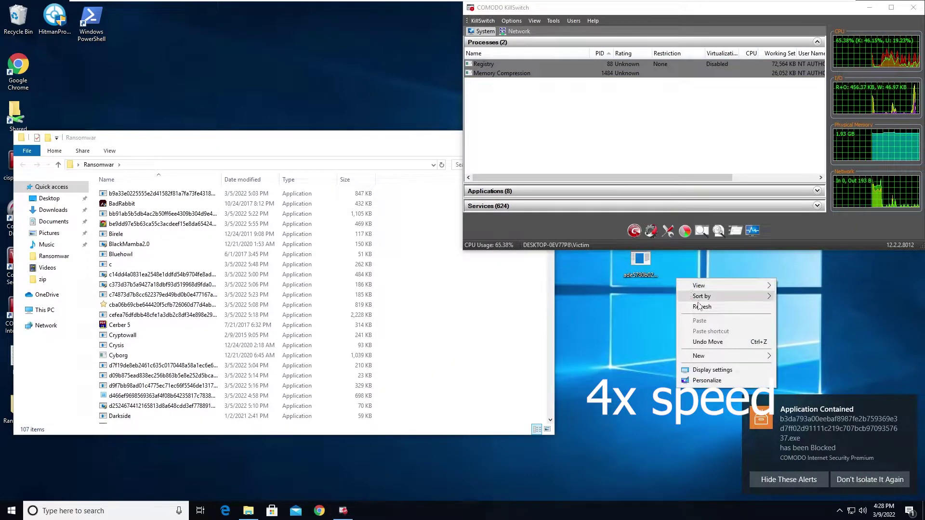
- Run samples b9a33e022555… and BadRabbit from the desktop, and dismiss the dialogs and containment alert
{"action": "left_click_drag", "start_coordinate": [159, 193], "coordinate": [681, 342]}
{"action": "left_click", "coordinate": [570, 255]}
{"action": "left_click_drag", "start_coordinate": [159, 193], "coordinate": [750, 359]}
{"action": "left_click", "coordinate": [571, 255]}
{"action": "left_click", "coordinate": [877, 452]}
- Run samples bb91ab5b5db4… and be9dd97e5b63… from the desktop, and dismiss the dialogs
{"action": "left_click_drag", "start_coordinate": [161, 193], "coordinate": [608, 277]}
{"action": "double_click", "coordinate": [611, 285]}
{"action": "left_click", "coordinate": [572, 255]}
{"action": "left_click_drag", "start_coordinate": [179, 193], "coordinate": [714, 308]}
{"action": "double_click", "coordinate": [714, 308]}
{"action": "left_click", "coordinate": [494, 266]}
{"action": "left_click", "coordinate": [572, 255]}
- Move Birele and BlackMamba2.0 to the desktop and run them, dismissing the dialogs
{"action": "left_click_drag", "start_coordinate": [160, 193], "coordinate": [681, 365]}
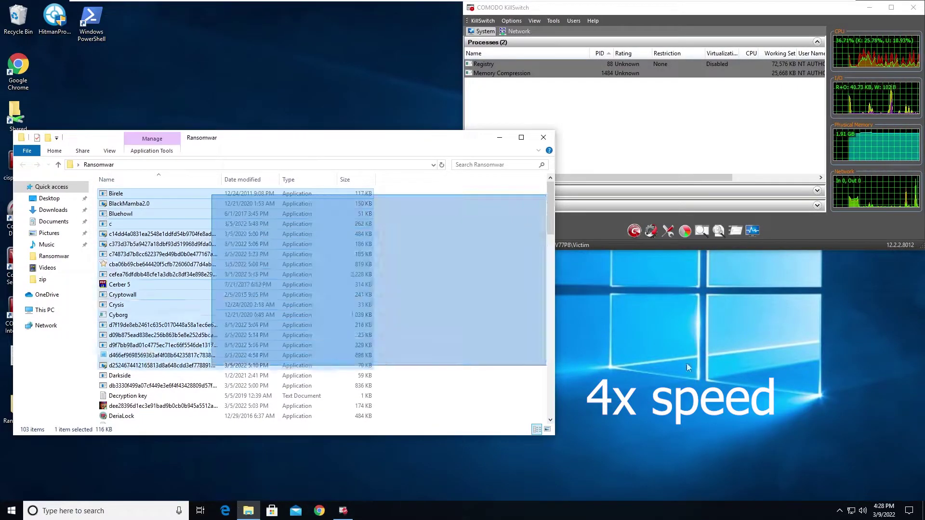
{"action": "left_click", "coordinate": [116, 194]}
{"action": "left_click_drag", "start_coordinate": [115, 193], "coordinate": [750, 308]}
{"action": "left_click", "coordinate": [572, 255]}
{"action": "left_click_drag", "start_coordinate": [120, 193], "coordinate": [640, 308]}
{"action": "double_click", "coordinate": [640, 308]}
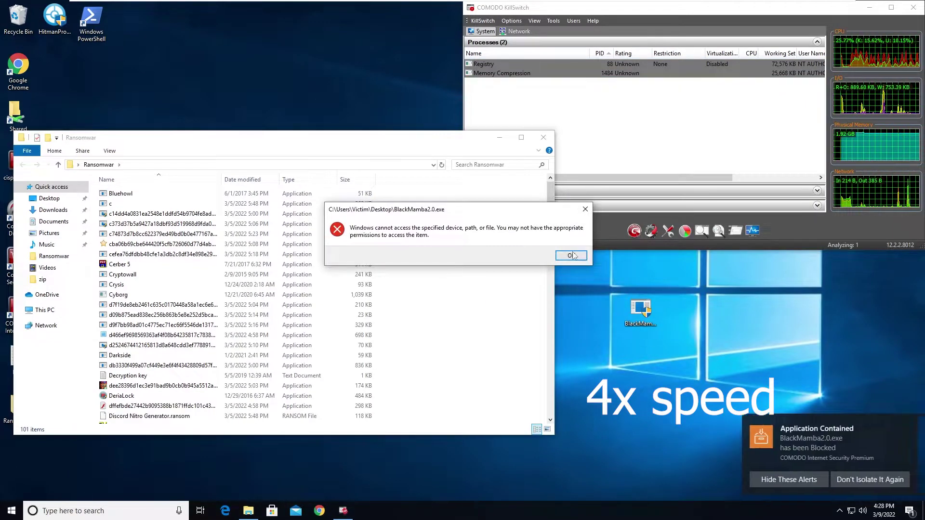
{"action": "left_click", "coordinate": [572, 255]}
- Run samples Bluehowl, c and c14dd4a0831e… from the desktop, and dismiss the dialogs
{"action": "left_click_drag", "start_coordinate": [160, 194], "coordinate": [727, 361]}
{"action": "left_click", "coordinate": [339, 195]}
{"action": "left_click_drag", "start_coordinate": [340, 199], "coordinate": [718, 309]}
{"action": "left_click", "coordinate": [623, 254]}
{"action": "left_click", "coordinate": [115, 193]}
{"action": "left_click_drag", "start_coordinate": [115, 193], "coordinate": [676, 260]}
{"action": "left_click", "coordinate": [494, 265]}
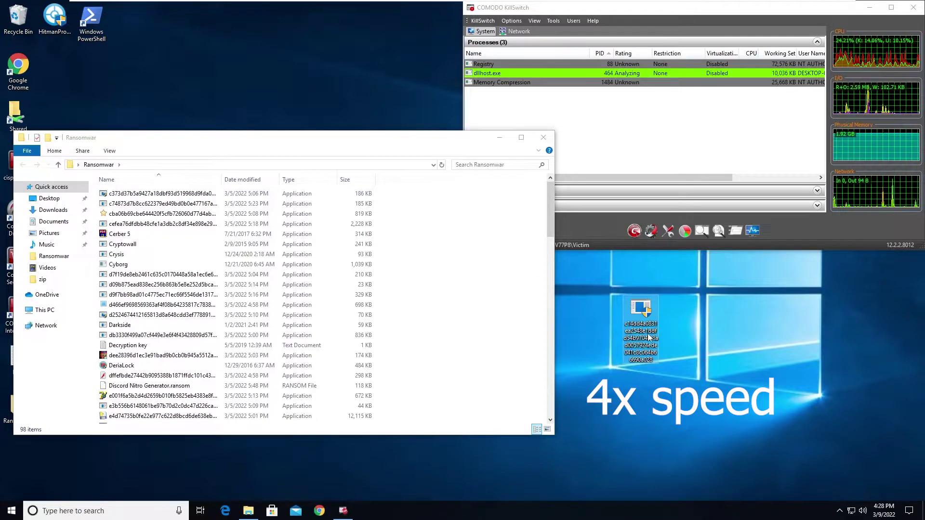
- Run samples c373d37b5a94… and c74873d7b8cc… from the desktop, and dismiss the dialogs
{"action": "left_click_drag", "start_coordinate": [116, 193], "coordinate": [627, 316]}
{"action": "left_click", "coordinate": [656, 352]}
{"action": "right_click", "coordinate": [628, 269]}
{"action": "left_click", "coordinate": [671, 34]}
{"action": "left_click", "coordinate": [572, 255]}
{"action": "left_click_drag", "start_coordinate": [116, 193], "coordinate": [594, 334]}
{"action": "left_click", "coordinate": [564, 254]}
- Run samples cba06b69cbe6… and cefea76dfdbb… from the desktop, and dismiss the dialogs
{"action": "left_click_drag", "start_coordinate": [115, 193], "coordinate": [677, 263]}
{"action": "left_click_drag", "start_coordinate": [686, 311], "coordinate": [686, 311]}
{"action": "left_click_drag", "start_coordinate": [116, 193], "coordinate": [675, 320]}
{"action": "double_click", "coordinate": [749, 308]}
{"action": "left_click", "coordinate": [568, 257]}
{"action": "double_click", "coordinate": [676, 313]}
{"action": "left_click", "coordinate": [568, 256]}
- Run the listed samples from Cerber 5 through db3330f499a0… one by one from the desktop
{"action": "left_click_drag", "start_coordinate": [116, 193], "coordinate": [604, 270]}
{"action": "double_click", "coordinate": [604, 264]}
{"action": "left_click_drag", "start_coordinate": [115, 193], "coordinate": [766, 318]}
{"action": "left_click_drag", "start_coordinate": [116, 193], "coordinate": [640, 311]}
{"action": "right_click", "coordinate": [653, 305]}
{"action": "left_click", "coordinate": [694, 71]}
{"action": "left_click_drag", "start_coordinate": [115, 194], "coordinate": [641, 297]}
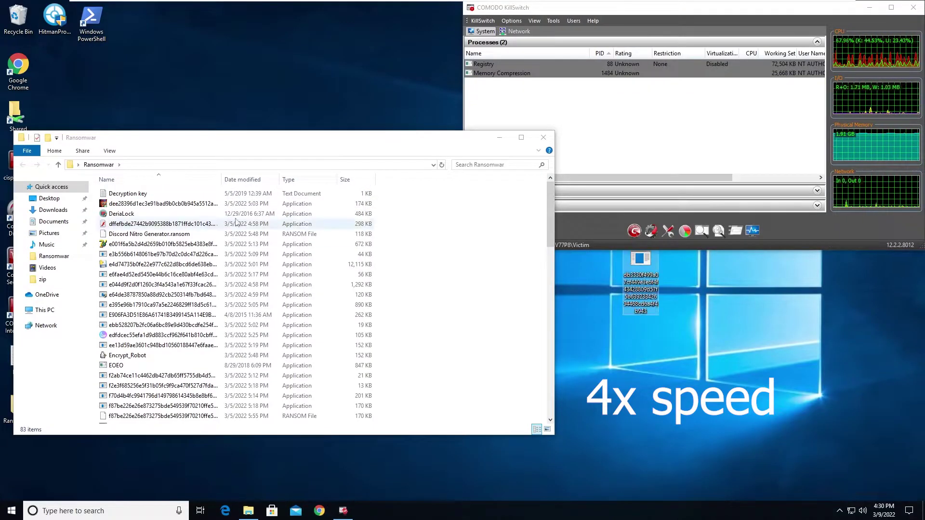
- Move the Decryption key text file to the desktop, and run sample dee28396d1ec… there
{"action": "left_click_drag", "start_coordinate": [315, 236], "coordinate": [694, 324]}
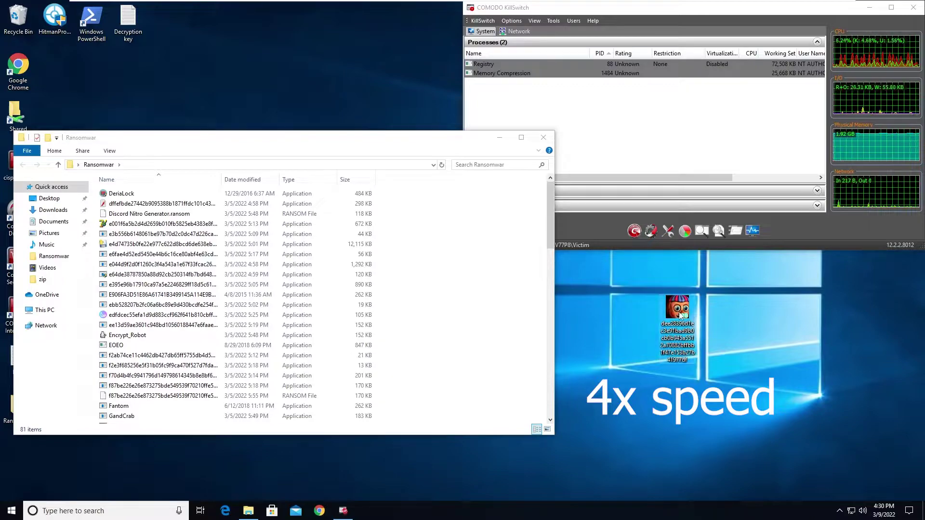
{"action": "left_click", "coordinate": [571, 255]}
{"action": "double_click", "coordinate": [677, 356]}
- Run samples DeriaLock and dffefbde2744… from the desktop, and dismiss the dialog
{"action": "left_click_drag", "start_coordinate": [352, 195], "coordinate": [722, 322]}
{"action": "left_click", "coordinate": [571, 255]}
{"action": "double_click", "coordinate": [715, 309]}
- Move Discord Nitro Generator.ransom to the desktop, rename it and run it, dismissing the dialogs
{"action": "right_click", "coordinate": [683, 376]}
{"action": "left_click_drag", "start_coordinate": [175, 195], "coordinate": [685, 373]}
{"action": "left_click", "coordinate": [711, 355]}
{"action": "key", "text": "Return"}
{"action": "double_click", "coordinate": [677, 357]}
{"action": "left_click", "coordinate": [493, 265]}
{"action": "left_click", "coordinate": [570, 256]}
- Run samples e001f6a5b2d4…, e3b556b61480… and e4d74735b0fe… from the desktop, dismissing the dialogs and alerts
{"action": "double_click", "coordinate": [713, 310]}
{"action": "left_click", "coordinate": [571, 255]}
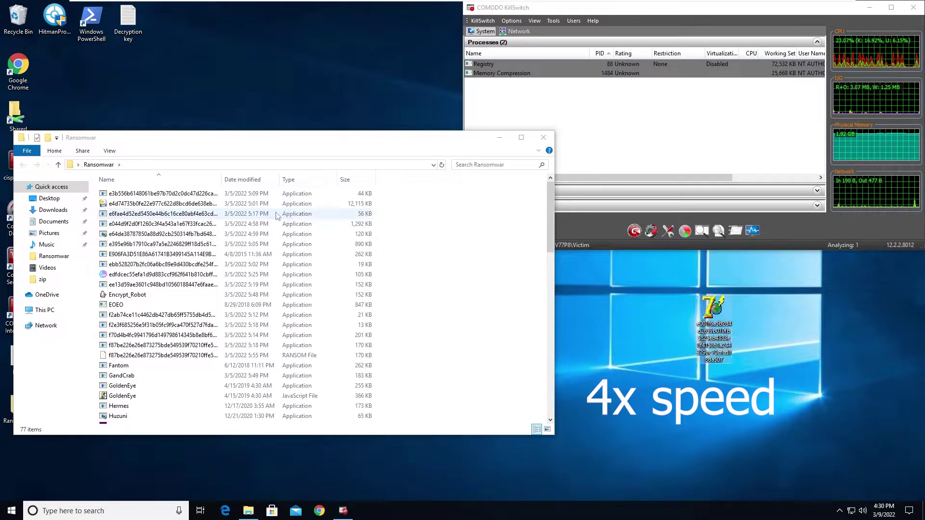
{"action": "left_click_drag", "start_coordinate": [284, 194], "coordinate": [640, 354]}
{"action": "left_click", "coordinate": [803, 444]}
{"action": "left_click_drag", "start_coordinate": [260, 194], "coordinate": [675, 306]}
{"action": "double_click", "coordinate": [675, 307]}
{"action": "left_click", "coordinate": [571, 255]}
{"action": "left_click", "coordinate": [804, 444]}
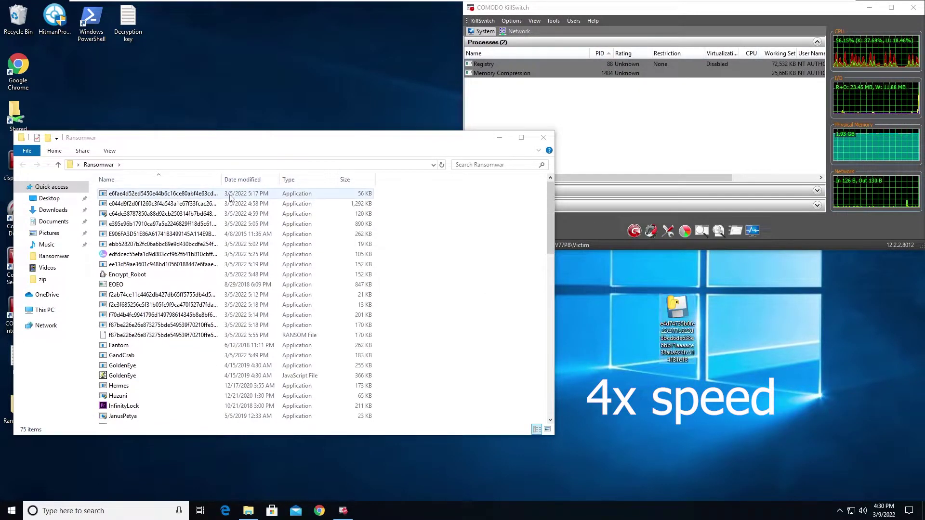
- Run samples e6fae4d52ed5… and e044d9f2d0f1… from the desktop, dismissing the dialogs and alert
{"action": "left_click_drag", "start_coordinate": [258, 194], "coordinate": [675, 266]}
{"action": "double_click", "coordinate": [675, 266]}
{"action": "left_click", "coordinate": [571, 256]}
{"action": "left_click_drag", "start_coordinate": [258, 194], "coordinate": [674, 266]}
{"action": "double_click", "coordinate": [675, 306]}
{"action": "left_click", "coordinate": [570, 255]}
{"action": "left_click", "coordinate": [803, 445]}
- Run samples e64de3878785… and e395e96b1791… from the desktop, and dismiss the dialogs
{"action": "double_click", "coordinate": [674, 266]}
{"action": "left_click", "coordinate": [568, 256]}
{"action": "left_click_drag", "start_coordinate": [158, 194], "coordinate": [641, 307]}
{"action": "double_click", "coordinate": [641, 307]}
{"action": "left_click", "coordinate": [571, 256]}
- Run samples E906FA3D51E8…, ebb528207b2f…, edfdcec55efa… and ee13d59ae360… from the desktop, dismissing the dialogs
{"action": "left_click_drag", "start_coordinate": [159, 194], "coordinate": [686, 363]}
{"action": "double_click", "coordinate": [750, 309]}
{"action": "left_click", "coordinate": [572, 255]}
{"action": "left_click", "coordinate": [570, 258]}
{"action": "right_click", "coordinate": [797, 331]}
{"action": "left_click", "coordinate": [819, 359]}
{"action": "left_click_drag", "start_coordinate": [164, 194], "coordinate": [679, 322]}
{"action": "double_click", "coordinate": [642, 356]}
{"action": "left_click", "coordinate": [571, 256]}
- Move Encrypt_Robot to the desktop and run it, dismissing the containment alert
{"action": "left_click", "coordinate": [127, 193]}
{"action": "left_click_drag", "start_coordinate": [127, 193], "coordinate": [822, 305]}
{"action": "double_click", "coordinate": [821, 306]}
{"action": "left_click", "coordinate": [498, 264]}
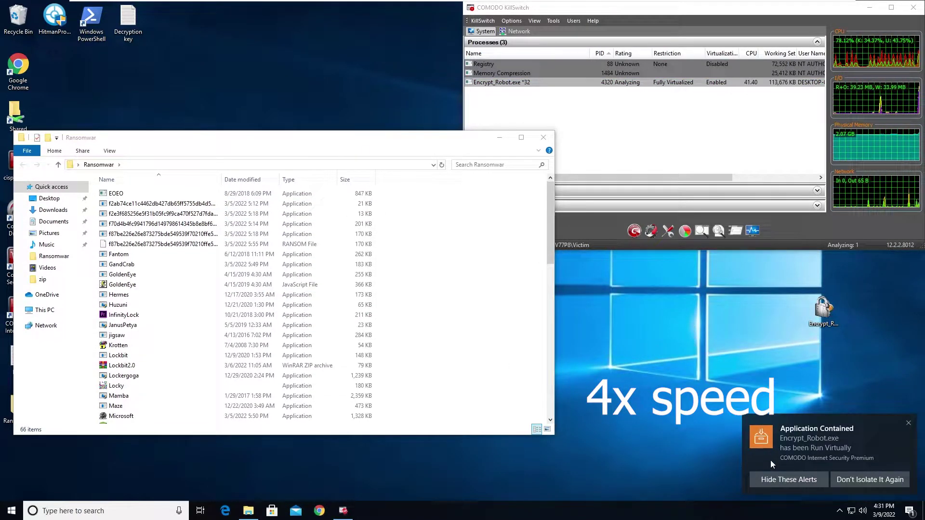
{"action": "left_click", "coordinate": [770, 460]}
- Inspect the Applications and Services lists in KillSwitch, and collapse both again
{"action": "left_click", "coordinate": [644, 117]}
{"action": "left_click", "coordinate": [632, 130]}
{"action": "left_click", "coordinate": [509, 193]}
{"action": "left_click", "coordinate": [510, 206]}
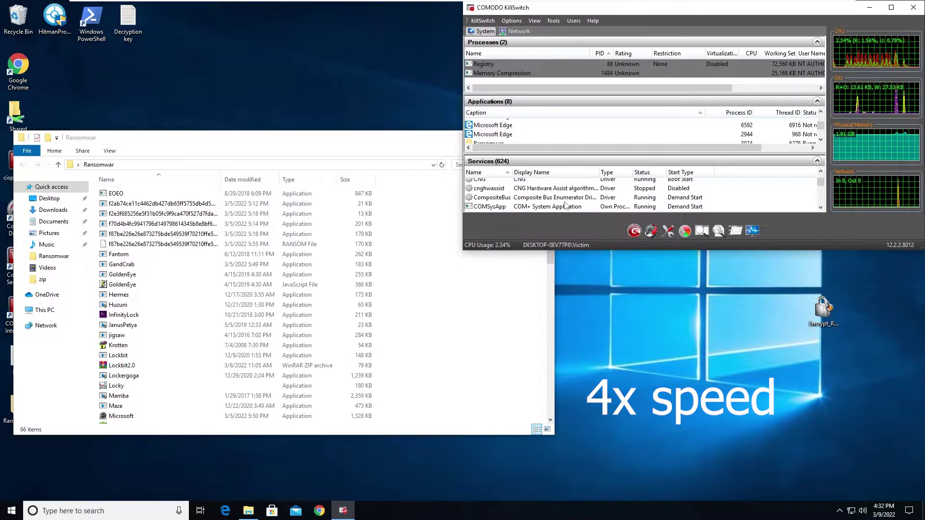
{"action": "scroll", "coordinate": [565, 205], "scroll_direction": "down", "scroll_amount": 3}
{"action": "left_click", "coordinate": [536, 161]}
{"action": "left_click", "coordinate": [532, 124]}
- Run EOEO, f2ab74ce11c4…, f2e3f685256e…, f70d4b4fc994… and the f87be226e26e… application from the desktop, dismissing the dialogs
{"action": "left_click_drag", "start_coordinate": [115, 193], "coordinate": [750, 344]}
{"action": "left_click_drag", "start_coordinate": [161, 198], "coordinate": [564, 247]}
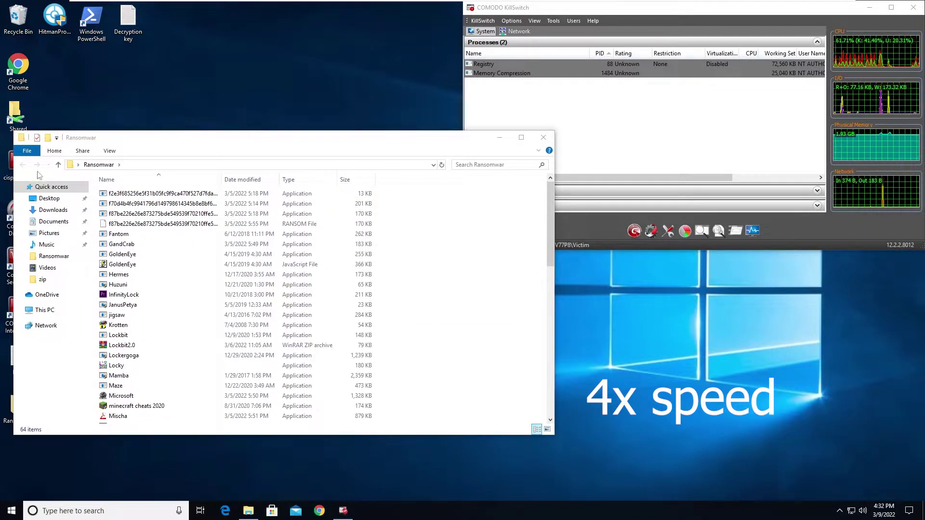
{"action": "left_click", "coordinate": [572, 254]}
{"action": "left_click_drag", "start_coordinate": [116, 193], "coordinate": [724, 366]}
{"action": "left_click", "coordinate": [568, 254]}
{"action": "left_click", "coordinate": [571, 254]}
- Rename the f87be226e26e… RANSOM file on the desktop with an executable extension and run it
{"action": "right_click", "coordinate": [723, 363]}
{"action": "left_click", "coordinate": [752, 344]}
{"action": "left_click", "coordinate": [730, 360]}
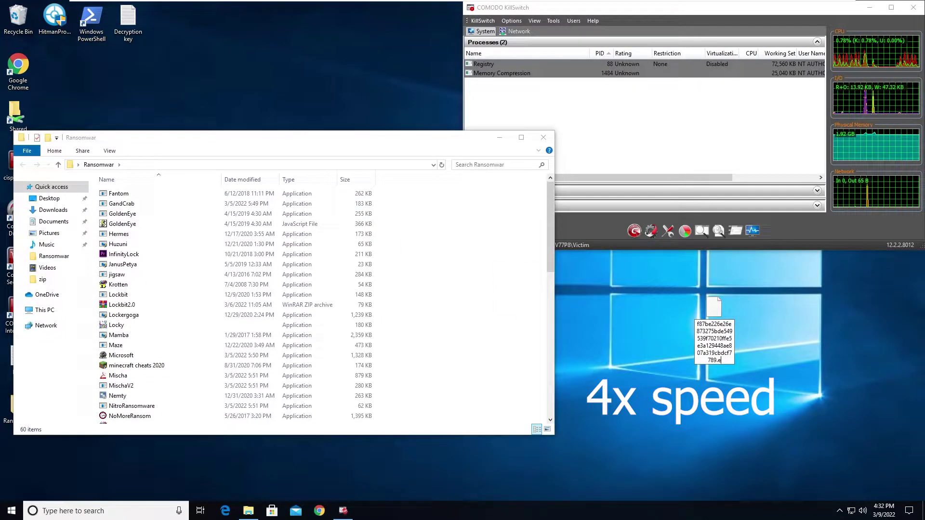
{"action": "double_click", "coordinate": [728, 358]}
{"action": "left_click", "coordinate": [497, 264]}
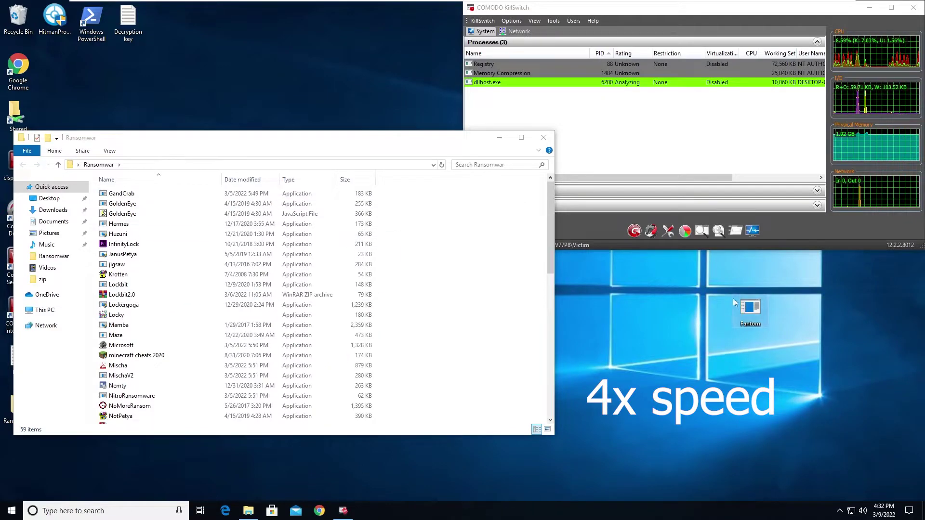
- Run Fantom, GandCrab and the GoldenEye application from the desktop, and dismiss the dialogs
{"action": "left_click", "coordinate": [572, 254]}
{"action": "left_click_drag", "start_coordinate": [116, 194], "coordinate": [713, 263]}
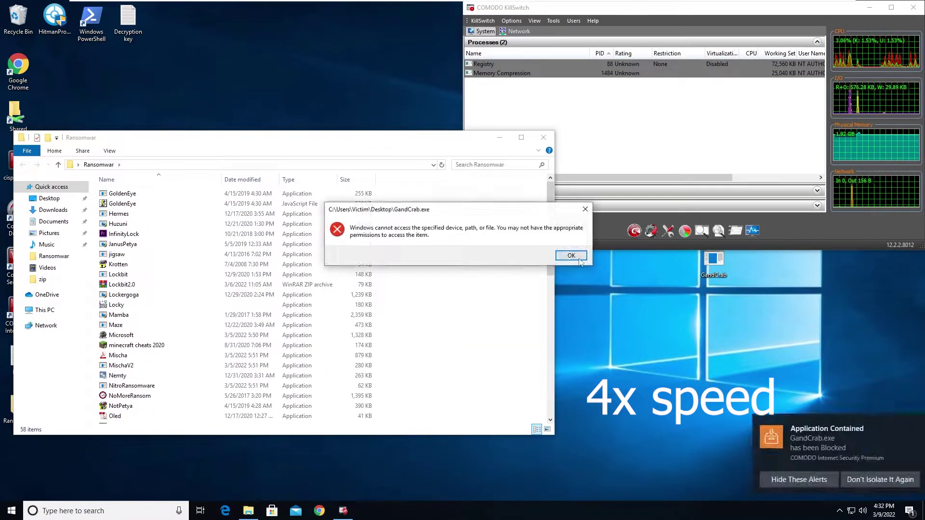
{"action": "left_click", "coordinate": [571, 256]}
{"action": "left_click_drag", "start_coordinate": [116, 193], "coordinate": [675, 334]}
{"action": "left_click", "coordinate": [571, 255]}
- Run the GoldenEye JavaScript file, Hermes, Huzuni and InfinityLock from the desktop
{"action": "left_click_drag", "start_coordinate": [116, 193], "coordinate": [687, 312]}
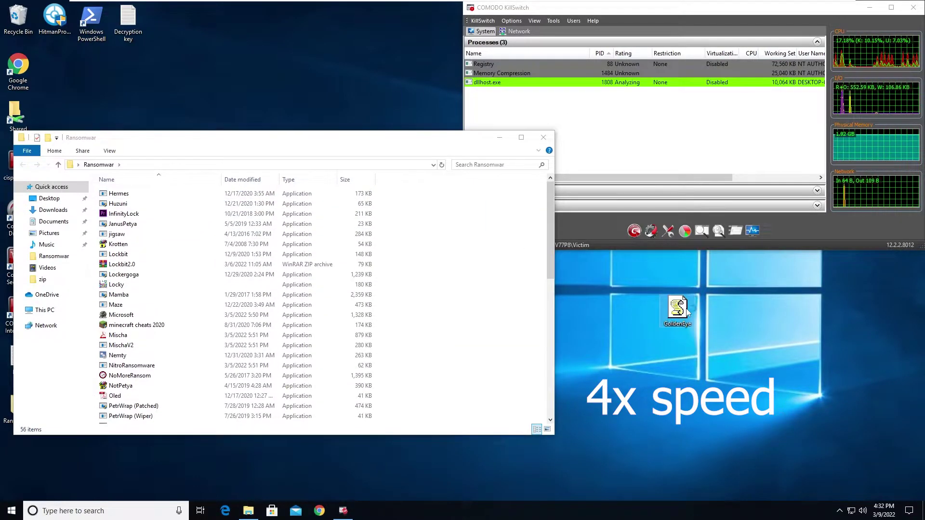
{"action": "left_click_drag", "start_coordinate": [340, 197], "coordinate": [482, 367]}
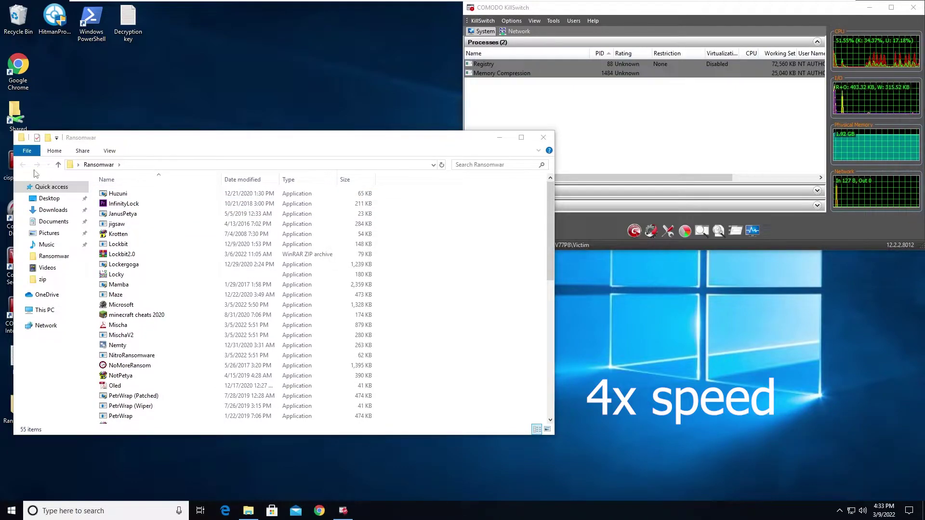
{"action": "left_click_drag", "start_coordinate": [116, 193], "coordinate": [714, 407]}
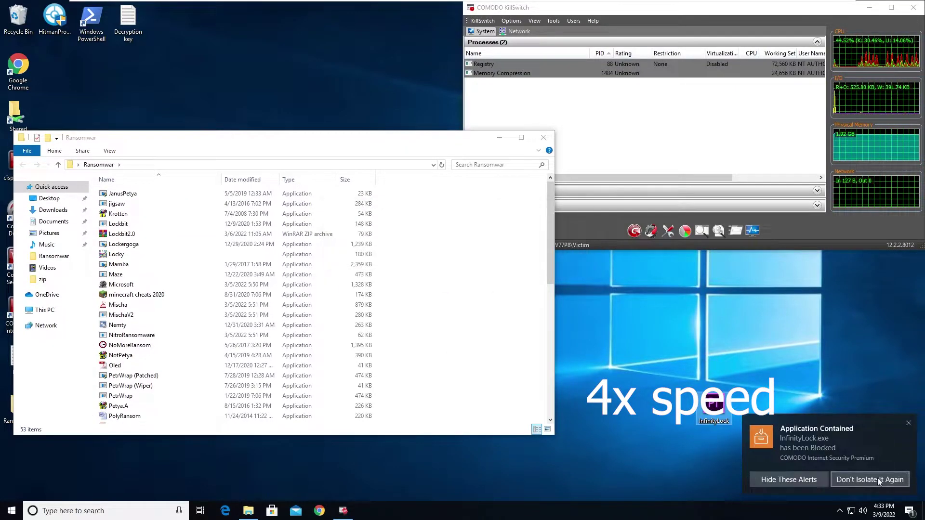
- Move JanusPetya to the desktop and run it, dismissing the dialog
{"action": "left_click_drag", "start_coordinate": [286, 194], "coordinate": [714, 356]}
{"action": "right_click", "coordinate": [714, 350]}
{"action": "left_click", "coordinate": [756, 116]}
{"action": "left_click", "coordinate": [428, 323]}
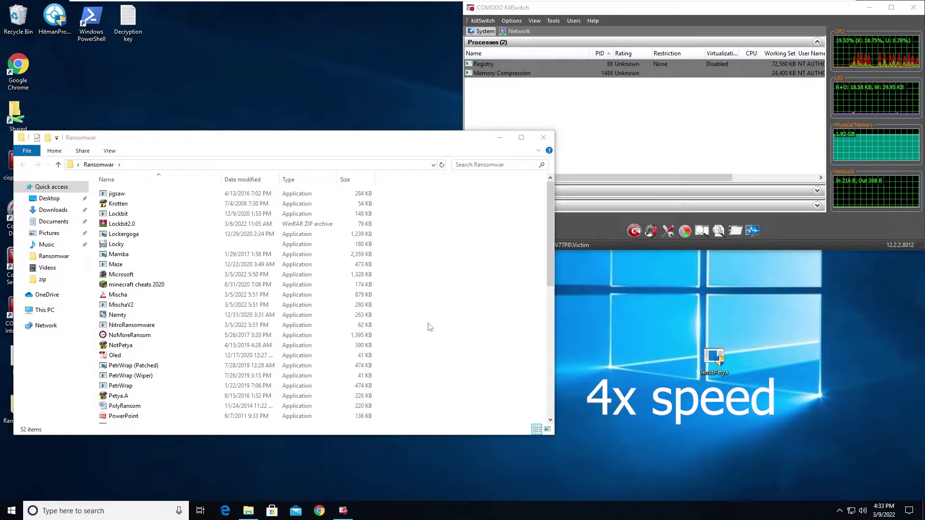
{"action": "left_click", "coordinate": [571, 256]}
- Run samples jigsaw, Krotten and Lockbit from the desktop, and dismiss the dialogs
{"action": "left_click_drag", "start_coordinate": [115, 193], "coordinate": [714, 356]}
{"action": "double_click", "coordinate": [714, 356]}
{"action": "left_click", "coordinate": [571, 256]}
{"action": "left_click_drag", "start_coordinate": [200, 193], "coordinate": [675, 370]}
{"action": "left_click", "coordinate": [565, 253]}
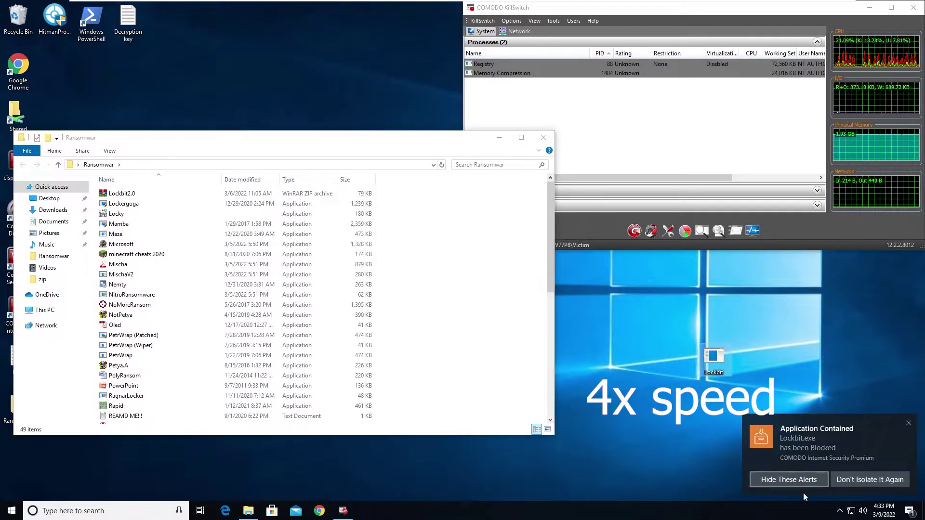
- Open the encrypted executable in the Lockbit2.0 archive using the archive password, and close the archive window
{"action": "double_click", "coordinate": [122, 194]}
{"action": "double_click", "coordinate": [118, 300]}
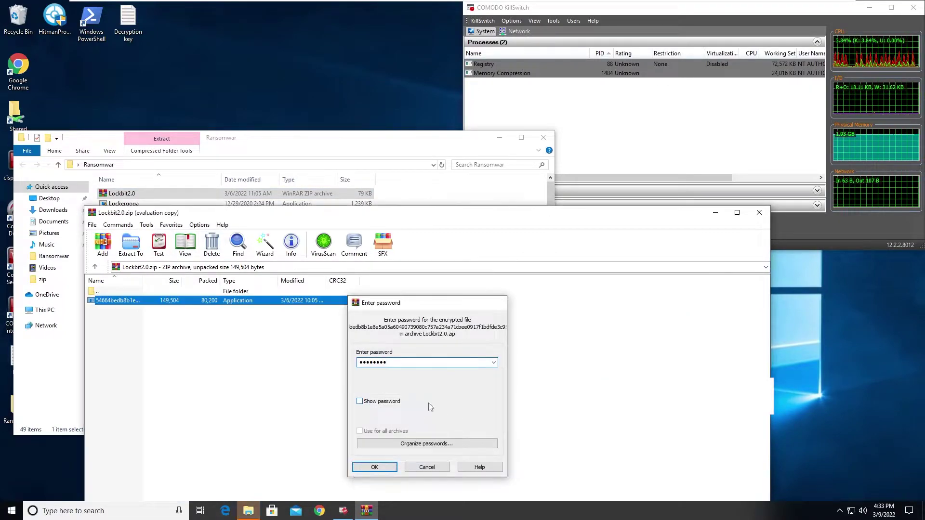
{"action": "key", "text": "Return"}
{"action": "left_click", "coordinate": [759, 212]}
- Run the extracted Lockbit2.0 sample from the end of the Ransomwar folder, and dismiss the dialog
{"action": "scroll", "coordinate": [265, 287], "scroll_direction": "down", "scroll_amount": 9}
{"action": "double_click", "coordinate": [209, 419]}
{"action": "left_click", "coordinate": [572, 256]}
- Move Lockbit2.0 and Lockergoga out of the Ransomwar folder, and run Locky, dismissing the dialog
{"action": "scroll", "coordinate": [269, 290], "scroll_direction": "up", "scroll_amount": 9}
{"action": "left_click_drag", "start_coordinate": [121, 193], "coordinate": [7, 15]}
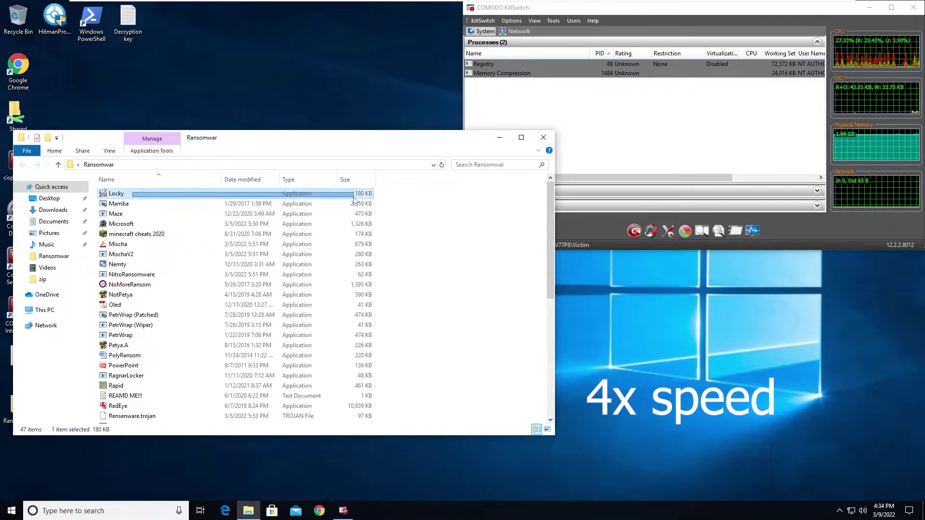
{"action": "left_click_drag", "start_coordinate": [354, 198], "coordinate": [355, 196]}
{"action": "key", "text": "Return"}
{"action": "left_click", "coordinate": [572, 256]}
- Run samples Mamba, Maze and Microsoft from the desktop, and dismiss the dialogs
{"action": "left_click_drag", "start_coordinate": [137, 193], "coordinate": [331, 196]}
{"action": "key", "text": "Return"}
{"action": "left_click", "coordinate": [412, 323]}
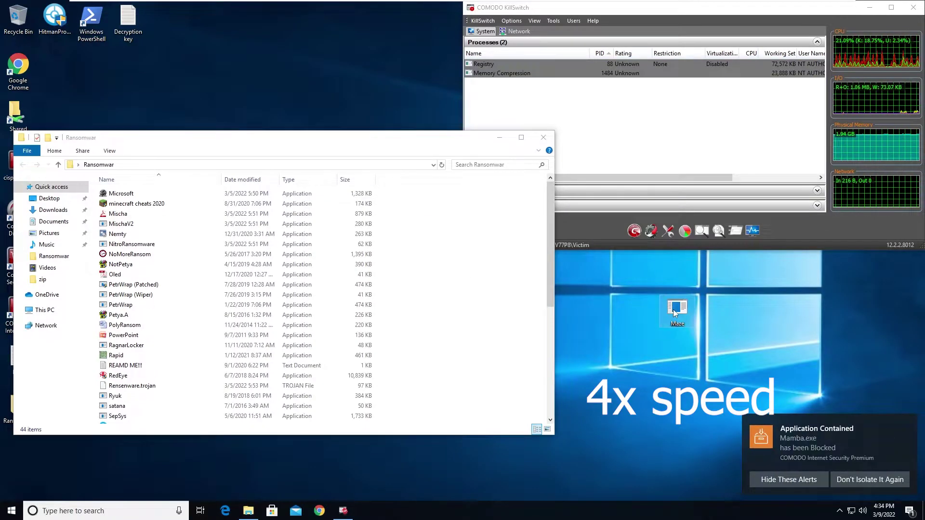
{"action": "double_click", "coordinate": [640, 311]}
{"action": "left_click", "coordinate": [493, 265]}
{"action": "left_click", "coordinate": [572, 258]}
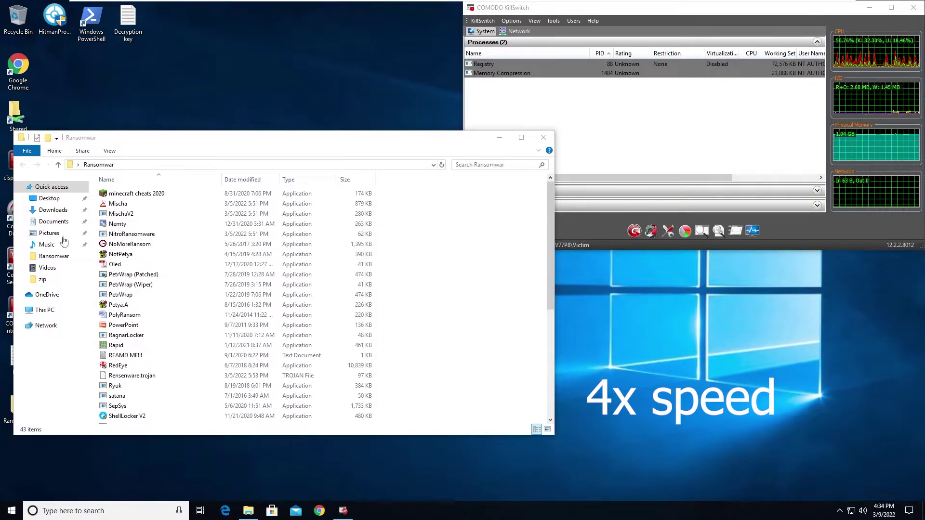
- Run the next Ransomwar samples one by one from the desktop, starting with minecraft cheats 2020, and dismiss the dialogs
{"action": "double_click", "coordinate": [721, 315]}
{"action": "left_click", "coordinate": [413, 323]}
{"action": "left_click", "coordinate": [572, 257]}
{"action": "left_click_drag", "start_coordinate": [121, 194], "coordinate": [715, 314]}
{"action": "double_click", "coordinate": [714, 311]}
{"action": "left_click", "coordinate": [413, 324]}
{"action": "left_click_drag", "start_coordinate": [222, 210], "coordinate": [679, 312]}
{"action": "double_click", "coordinate": [678, 310]}
{"action": "left_click", "coordinate": [571, 258]}
- Run the following samples up to and including PetrWrap (Patched) from the desktop, dismissing the dialog
{"action": "double_click", "coordinate": [714, 359]}
{"action": "left_click", "coordinate": [562, 255]}
{"action": "left_click_drag", "start_coordinate": [129, 193], "coordinate": [749, 308]}
{"action": "double_click", "coordinate": [750, 308]}
{"action": "left_click_drag", "start_coordinate": [658, 346], "coordinate": [658, 346]}
{"action": "double_click", "coordinate": [640, 311]}
- Move PetrWrap (Wiper) and PetrWrap to the desktop together and run them, dismissing the dialogs
{"action": "left_click_drag", "start_coordinate": [115, 203], "coordinate": [712, 304]}
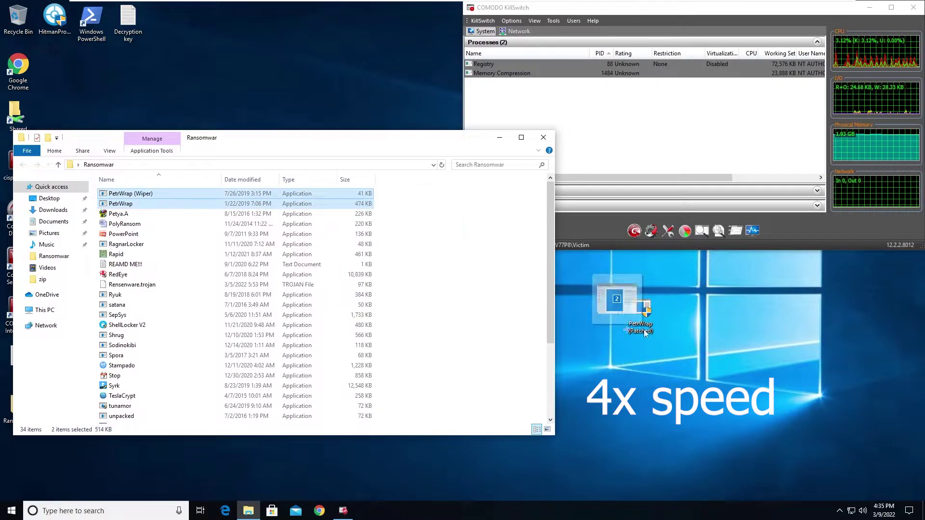
{"action": "double_click", "coordinate": [655, 320]}
{"action": "right_click", "coordinate": [661, 332]}
{"action": "left_click", "coordinate": [684, 114]}
{"action": "left_click", "coordinate": [571, 256]}
{"action": "right_click", "coordinate": [674, 356]}
{"action": "left_click", "coordinate": [684, 112]}
{"action": "left_click", "coordinate": [571, 256]}
- Run samples Petya.A, PolyRansom, PowerPoint and RagnarLocker from the desktop, and dismiss the dialogs
{"action": "left_click_drag", "start_coordinate": [118, 193], "coordinate": [712, 307]}
{"action": "double_click", "coordinate": [640, 356]}
{"action": "left_click", "coordinate": [569, 256]}
{"action": "double_click", "coordinate": [713, 307]}
{"action": "left_click_drag", "start_coordinate": [123, 194], "coordinate": [604, 263]}
{"action": "double_click", "coordinate": [603, 262]}
{"action": "left_click", "coordinate": [570, 256]}
{"action": "double_click", "coordinate": [714, 361]}
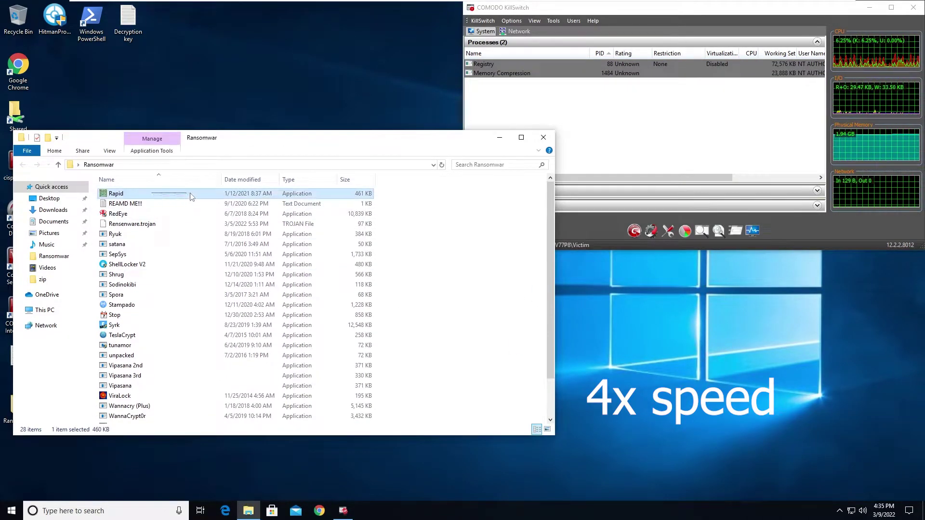
- Move REAMD ME!!! to the desktop, and rename and run the Rensenware.trojan sample there, dismissing the dialog
{"action": "left_click_drag", "start_coordinate": [118, 193], "coordinate": [164, 22]}
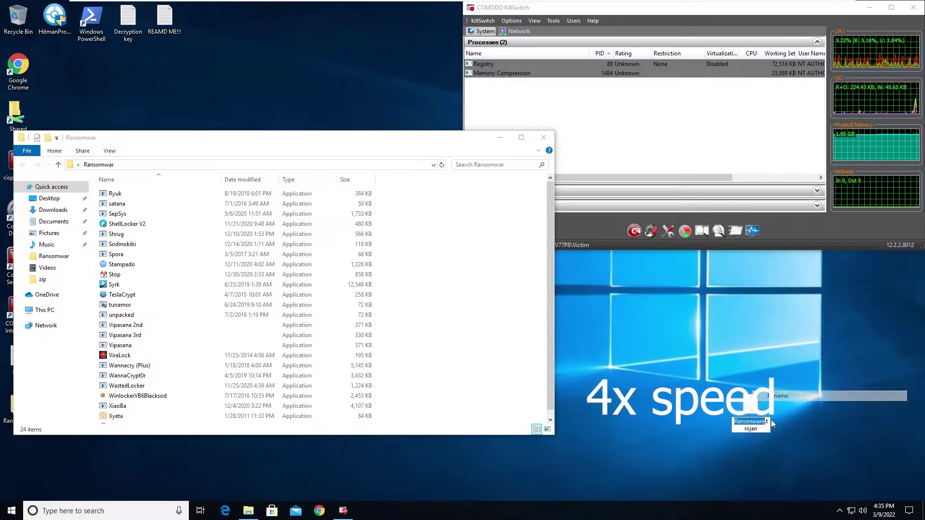
{"action": "double_click", "coordinate": [750, 419]}
{"action": "left_click", "coordinate": [489, 269]}
- Move Ryuk, satana and SepSys out of the Ransomwar folder and run them from the desktop, dismissing the dialog
{"action": "left_click_drag", "start_coordinate": [115, 193], "coordinate": [754, 311]}
{"action": "double_click", "coordinate": [753, 311]}
{"action": "left_click", "coordinate": [571, 256]}
{"action": "left_click_drag", "start_coordinate": [117, 193], "coordinate": [567, 310]}
{"action": "double_click", "coordinate": [568, 311]}
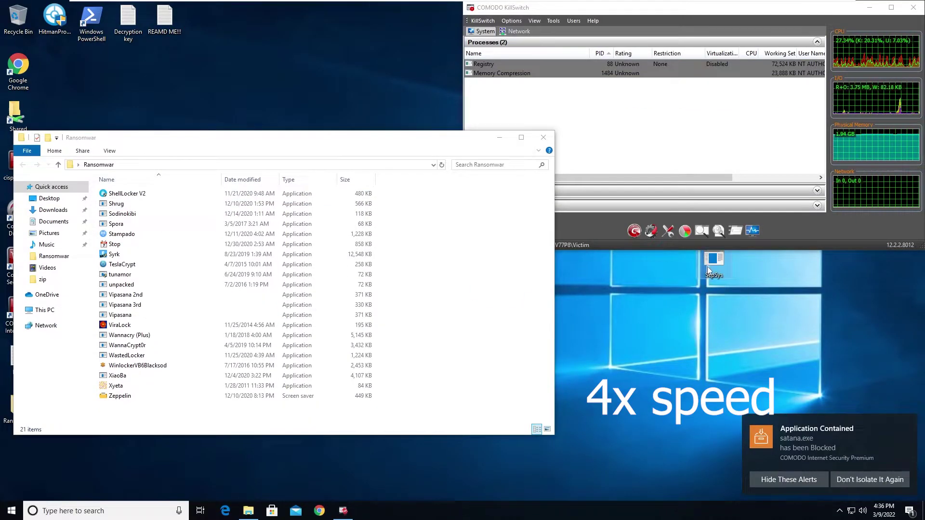
- Run samples ShellLocker V2, Shrug and Sodinokibi from the desktop, and dismiss the dialog and the containment notification
{"action": "left_click_drag", "start_coordinate": [126, 193], "coordinate": [714, 310]}
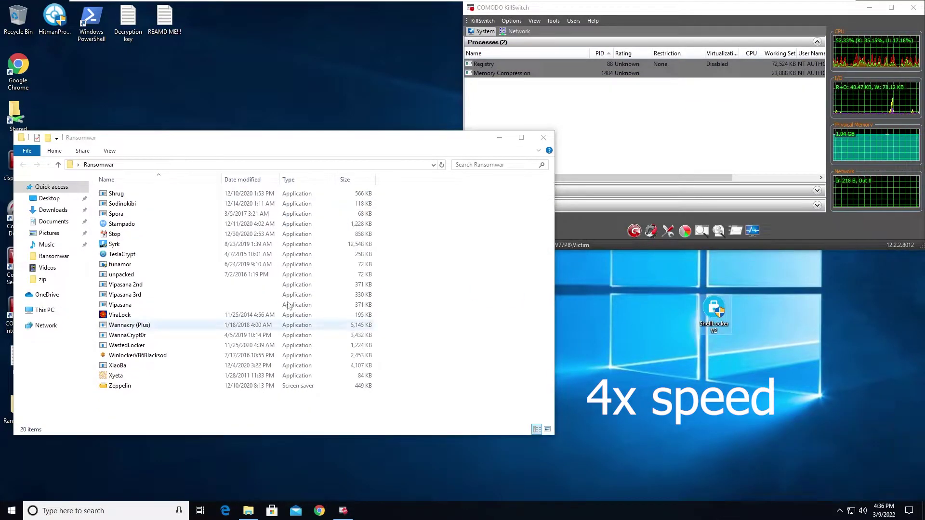
{"action": "double_click", "coordinate": [676, 357]}
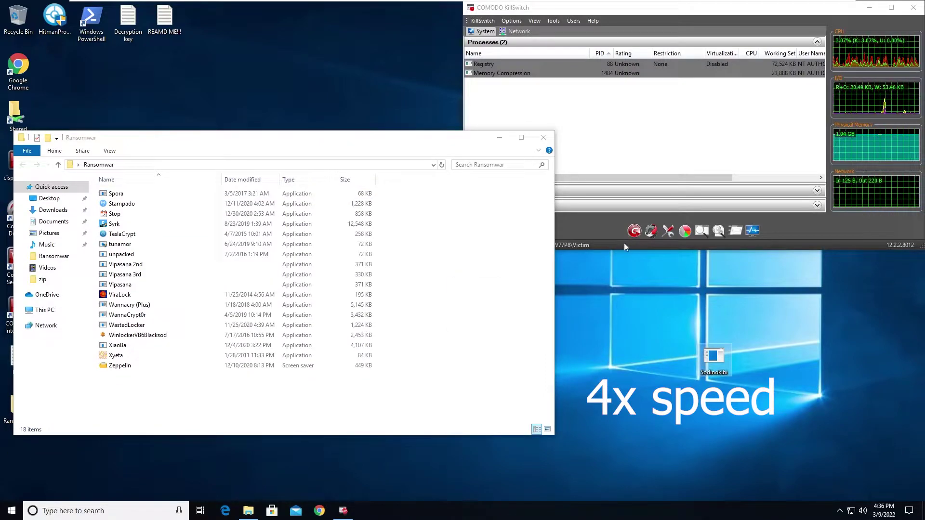
{"action": "left_click", "coordinate": [572, 256]}
{"action": "left_click", "coordinate": [819, 446]}
- Run samples Spora, Stampado, Stop, Syrk and TeslaCrypt from the desktop, dismissing the dialog and the containment notification
{"action": "left_click_drag", "start_coordinate": [143, 196], "coordinate": [709, 313]}
{"action": "double_click", "coordinate": [709, 313]}
{"action": "left_click", "coordinate": [571, 255]}
{"action": "left_click", "coordinate": [818, 446]}
{"action": "left_click_drag", "start_coordinate": [115, 194], "coordinate": [710, 314]}
{"action": "left_click_drag", "start_coordinate": [122, 193], "coordinate": [712, 311]}
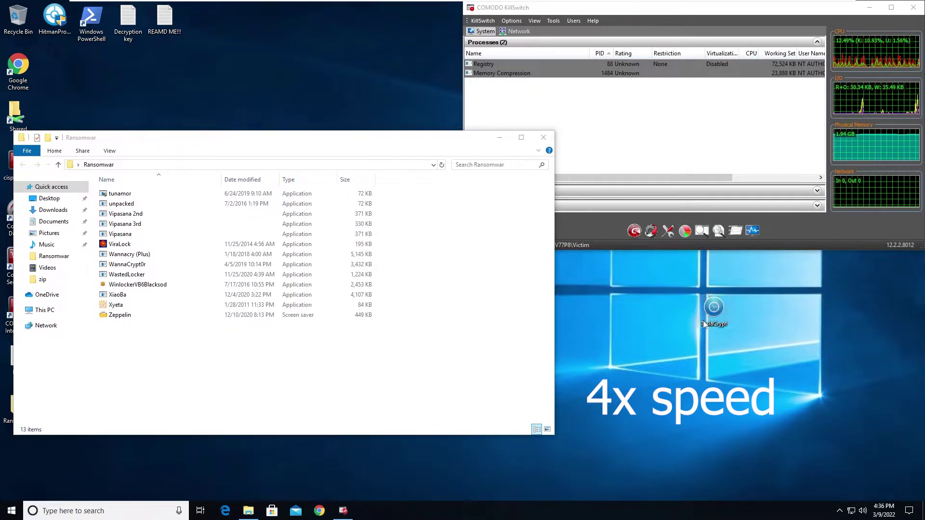
- Move tunamor, unpacked and the three Vipasana samples to the desktop and open them, dismissing the dialogs
{"action": "left_click_drag", "start_coordinate": [120, 193], "coordinate": [725, 357]}
{"action": "left_click", "coordinate": [155, 195]}
{"action": "left_click_drag", "start_coordinate": [155, 194], "coordinate": [790, 404]}
{"action": "right_click", "coordinate": [774, 419]}
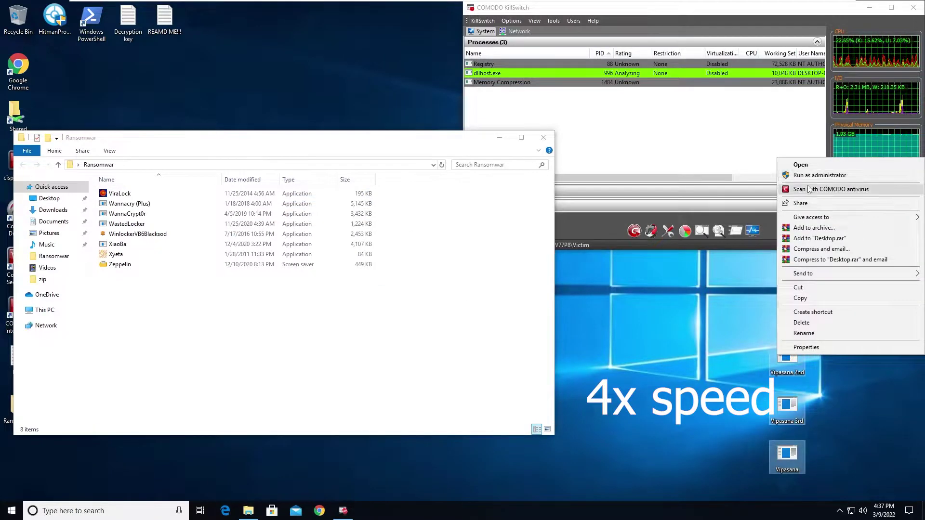
{"action": "left_click", "coordinate": [791, 164]}
{"action": "left_click", "coordinate": [571, 256]}
{"action": "left_click", "coordinate": [572, 255]}
- Run ViraLock, Wannacry (Plus), WannaCrypt0r, WastedLocker, WinlockerVB6Blacksod and XiaoBa from the desktop, dismissing the dialogs
{"action": "double_click", "coordinate": [674, 313]}
{"action": "left_click_drag", "start_coordinate": [136, 193], "coordinate": [788, 311]}
{"action": "left_click", "coordinate": [571, 255]}
{"action": "double_click", "coordinate": [641, 311]}
{"action": "left_click", "coordinate": [571, 256]}
{"action": "double_click", "coordinate": [788, 311]}
{"action": "left_click", "coordinate": [572, 256]}
{"action": "double_click", "coordinate": [714, 311]}
{"action": "left_click_drag", "start_coordinate": [137, 194], "coordinate": [675, 310]}
{"action": "left_click", "coordinate": [568, 253]}
{"action": "left_click_drag", "start_coordinate": [121, 193], "coordinate": [740, 362]}
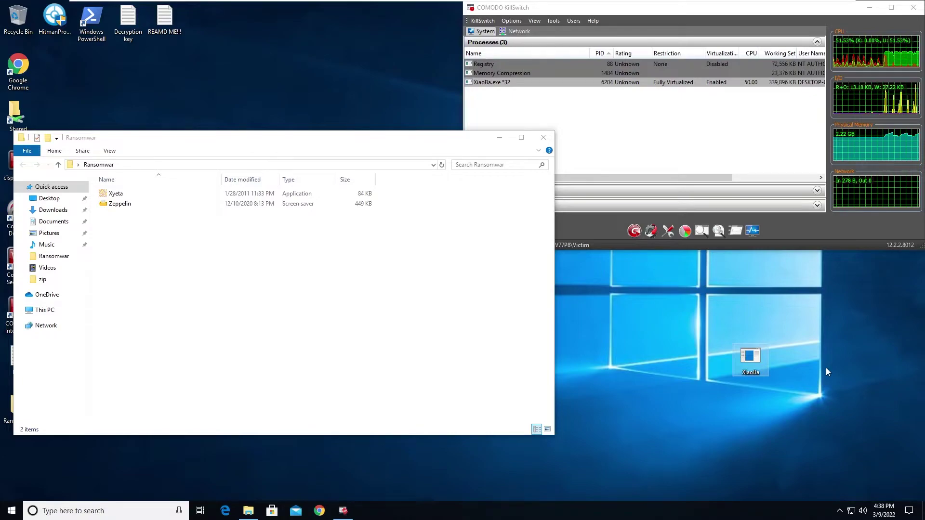
- Examine the XiaoBa process in Task Manager with the processes sorted by CPU usage, and close Task Manager
{"action": "right_click", "coordinate": [523, 516]}
{"action": "left_click", "coordinate": [563, 468]}
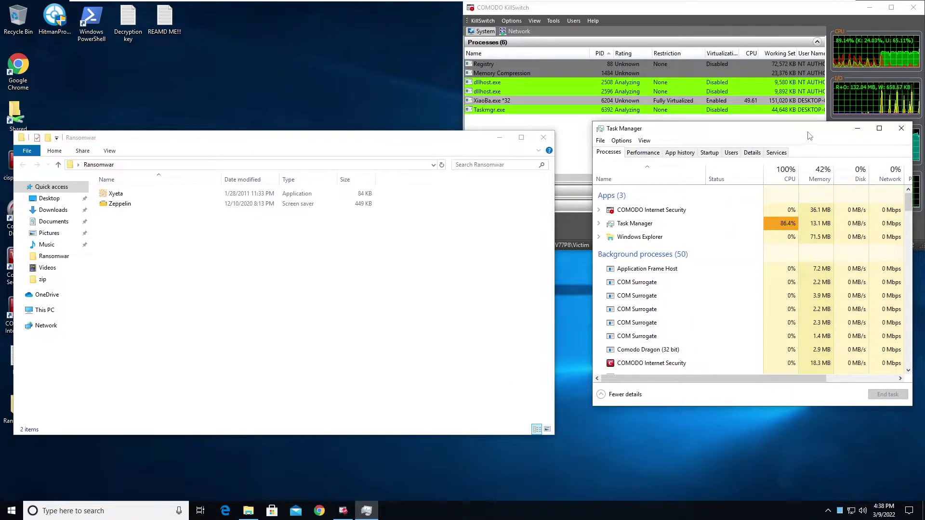
{"action": "scroll", "coordinate": [694, 231], "scroll_direction": "down", "scroll_amount": 3}
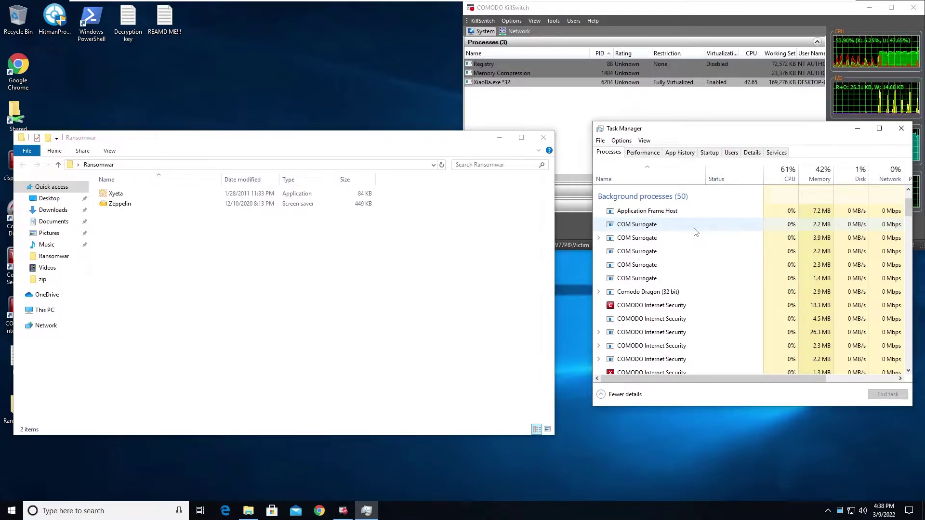
{"action": "scroll", "coordinate": [696, 232], "scroll_direction": "down", "scroll_amount": 10}
{"action": "scroll", "coordinate": [696, 232], "scroll_direction": "down", "scroll_amount": 3}
{"action": "scroll", "coordinate": [696, 234], "scroll_direction": "down", "scroll_amount": 2}
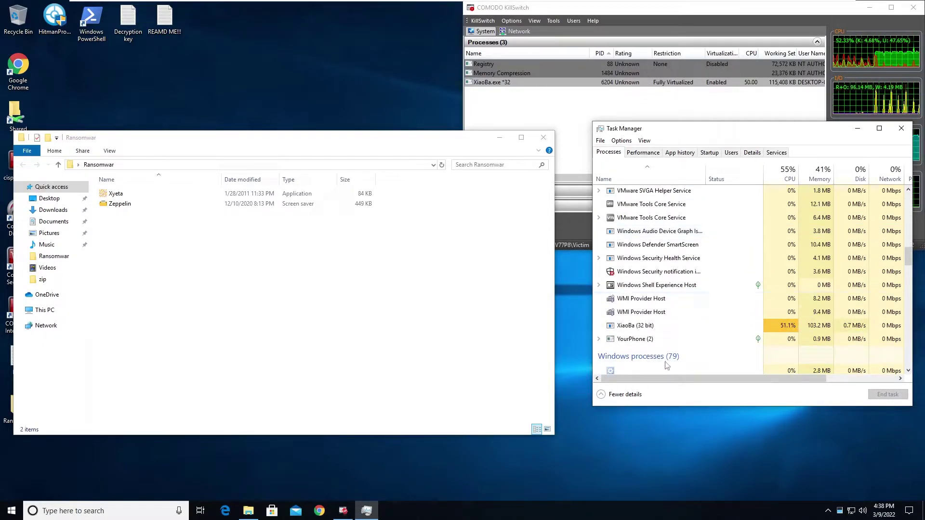
{"action": "left_click", "coordinate": [722, 327]}
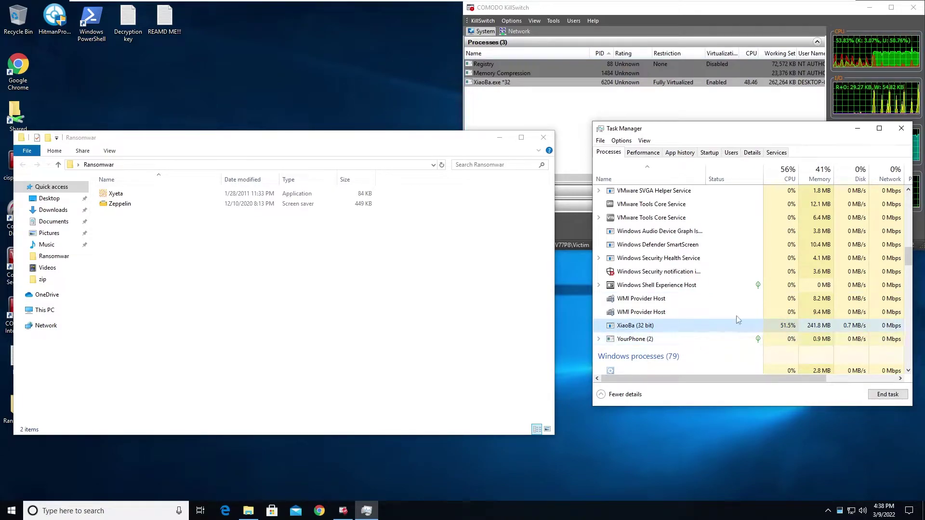
{"action": "left_click", "coordinate": [785, 174]}
{"action": "scroll", "coordinate": [781, 264], "scroll_direction": "up", "scroll_amount": 8}
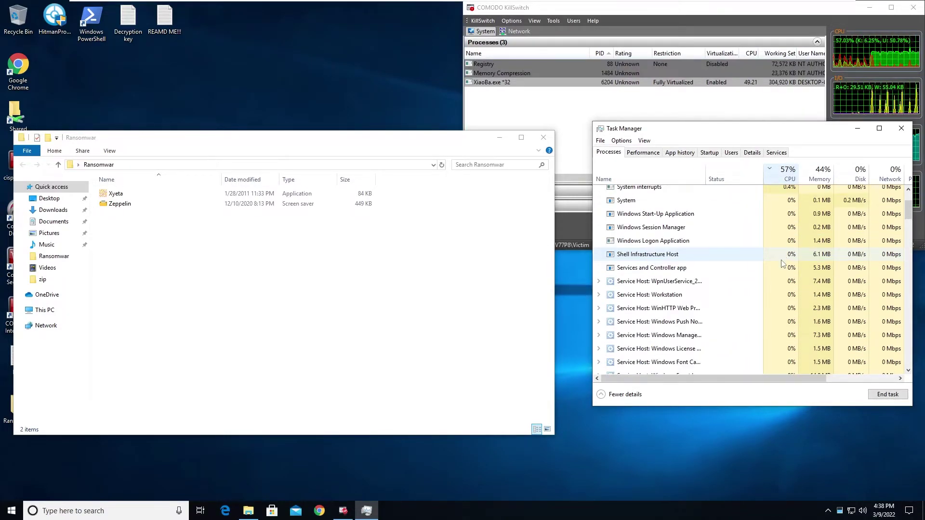
{"action": "scroll", "coordinate": [782, 264], "scroll_direction": "up", "scroll_amount": 2}
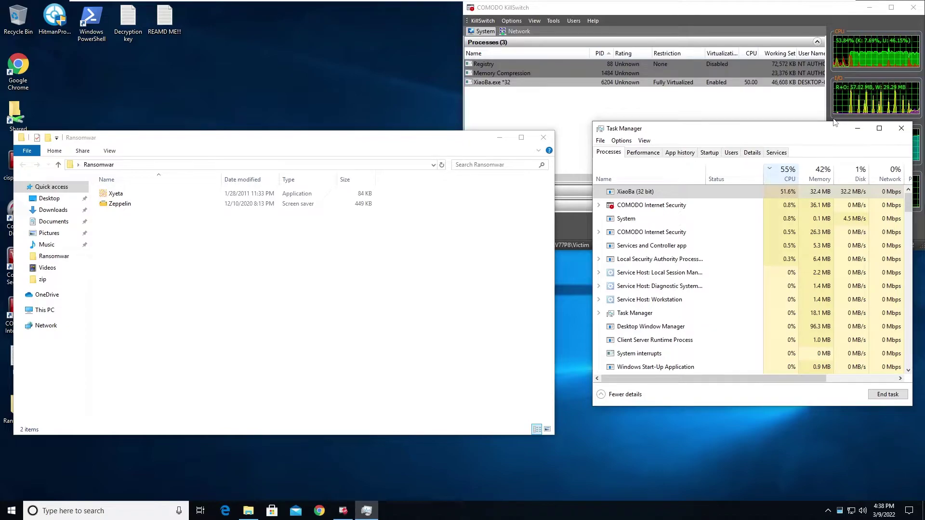
{"action": "left_click", "coordinate": [901, 127]}
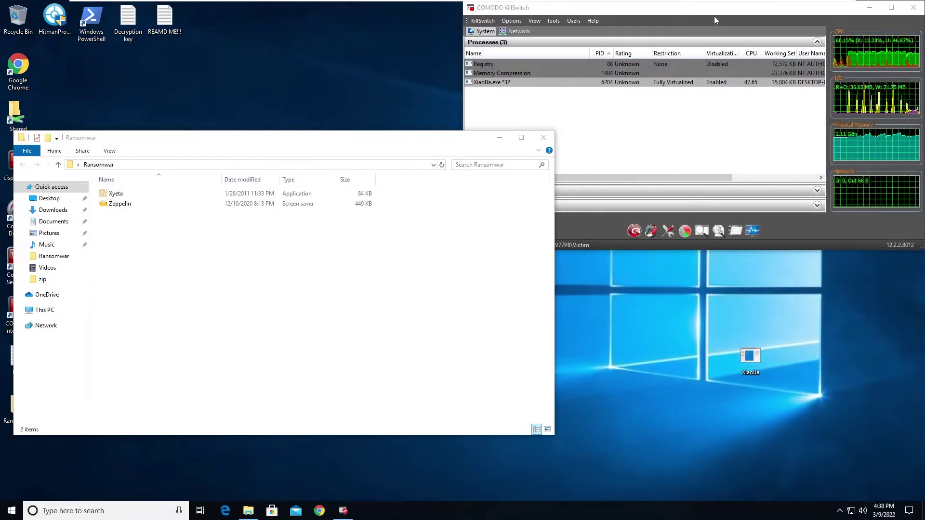
{"action": "left_click", "coordinate": [657, 12]}
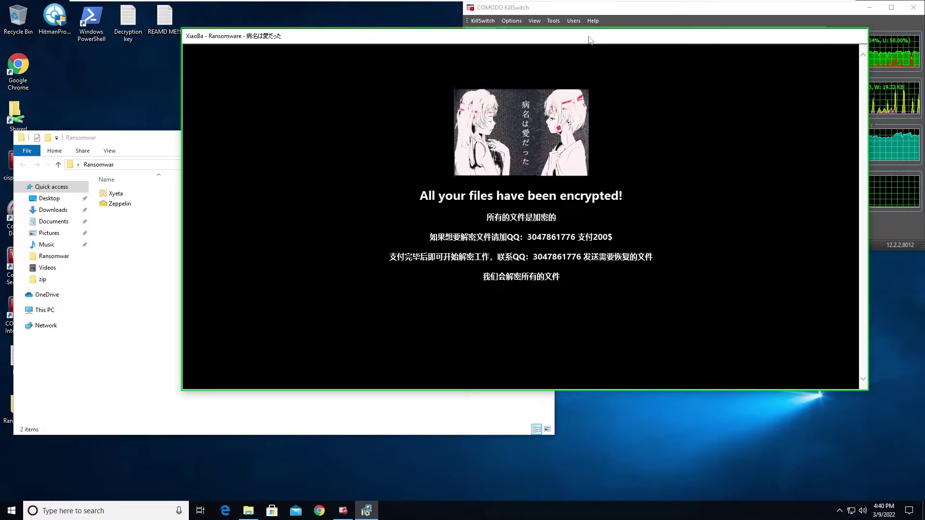
- Move the XiaoBa ransom window aside, read the REAMD ME!!! text file on the desktop, and close it
{"action": "left_click_drag", "start_coordinate": [407, 39], "coordinate": [463, 28]}
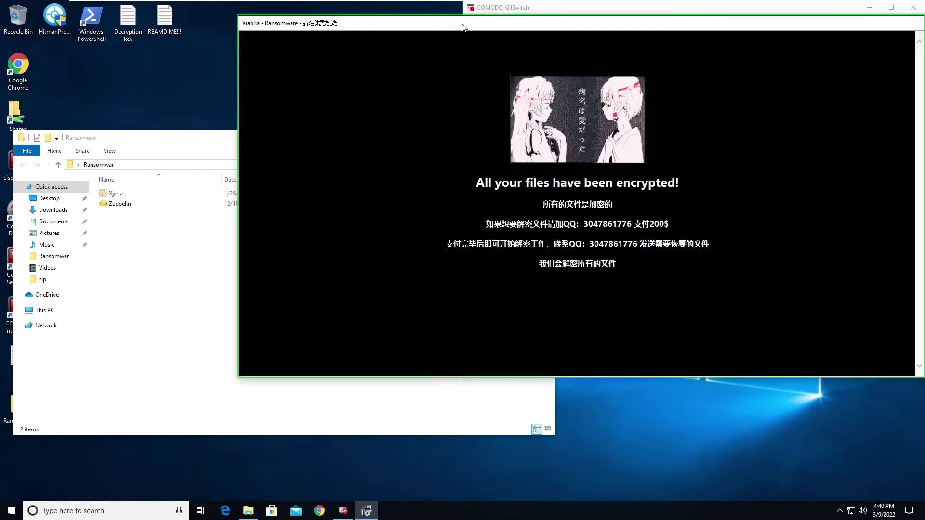
{"action": "double_click", "coordinate": [176, 18]}
{"action": "scroll", "coordinate": [256, 94], "scroll_direction": "down", "scroll_amount": 1}
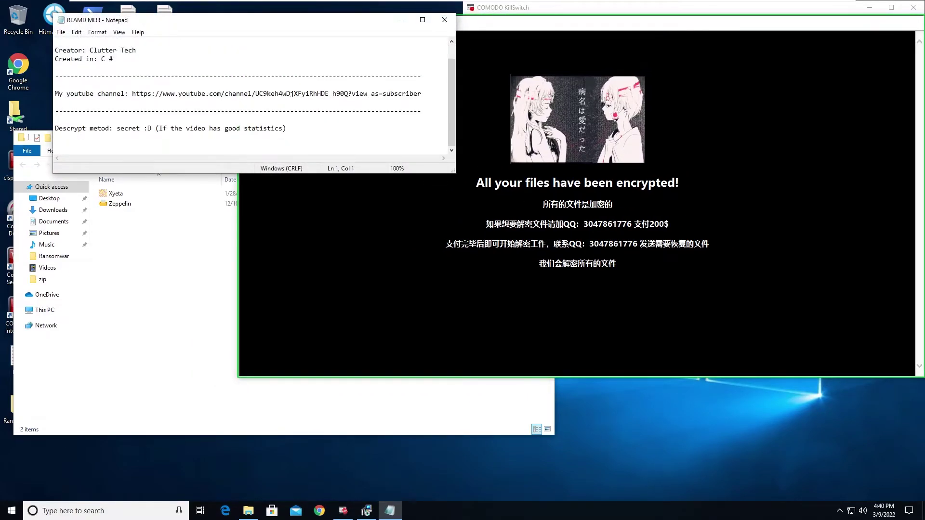
{"action": "left_click", "coordinate": [444, 20]}
- Uncover the desktop icons to check the links text file, close it, and rearrange the Ransomwar and XiaoBa windows
{"action": "left_click_drag", "start_coordinate": [132, 145], "coordinate": [234, 138]}
{"action": "double_click", "coordinate": [19, 359]}
{"action": "left_click", "coordinate": [444, 20]}
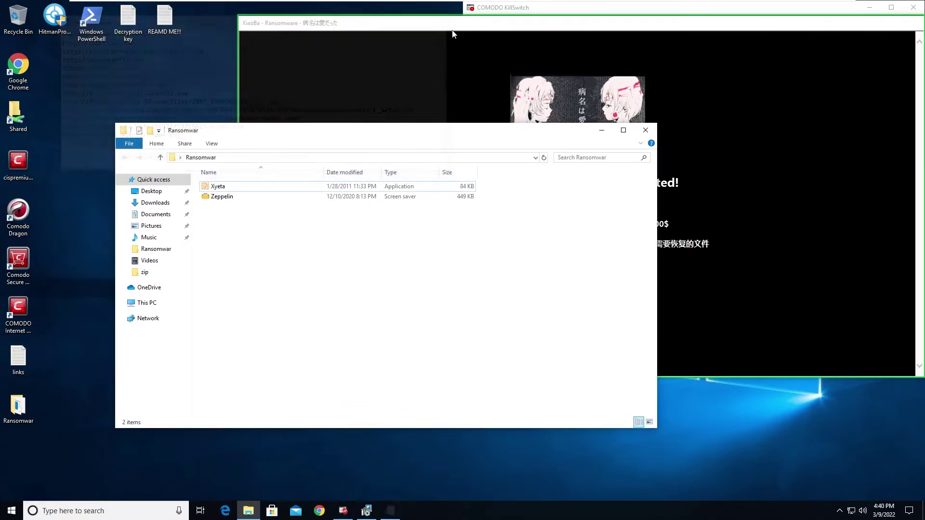
{"action": "left_click_drag", "start_coordinate": [386, 130], "coordinate": [284, 118]}
{"action": "left_click", "coordinate": [435, 23]}
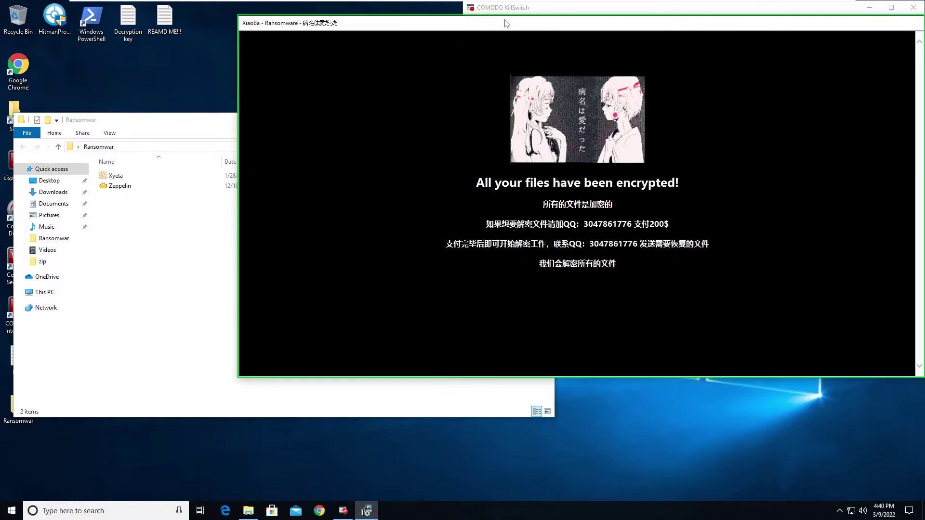
{"action": "left_click_drag", "start_coordinate": [742, 23], "coordinate": [634, 51]}
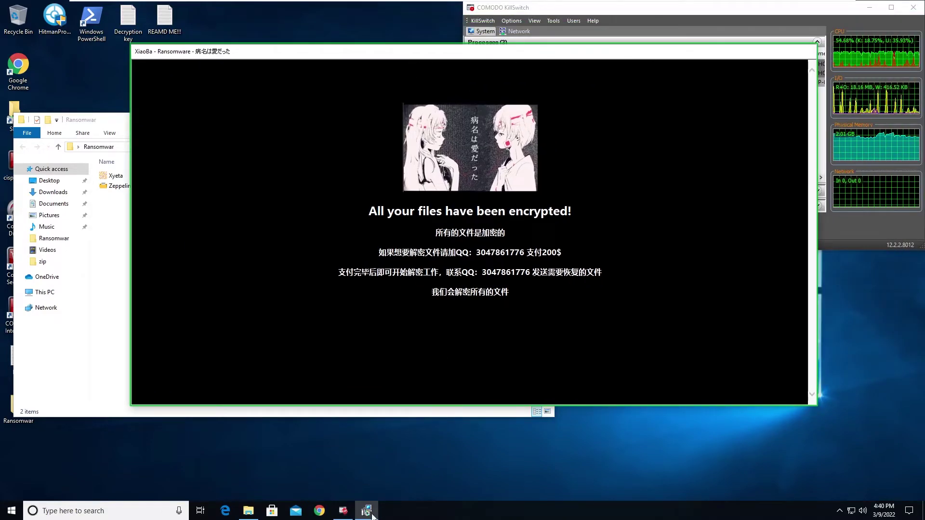
- Open Task Manager and end the XiaoBa process
{"action": "right_click", "coordinate": [423, 514]}
{"action": "right_click", "coordinate": [370, 512]}
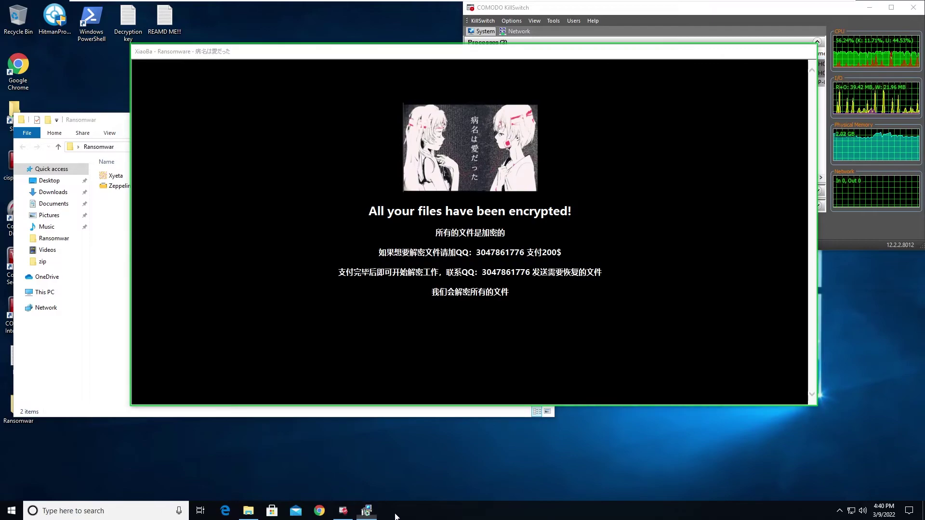
{"action": "right_click", "coordinate": [396, 512]}
{"action": "left_click", "coordinate": [441, 466]}
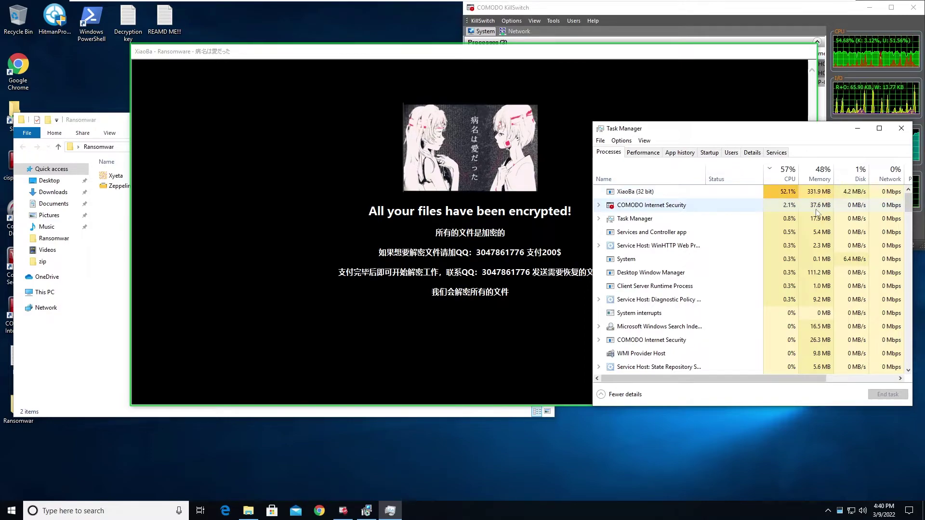
{"action": "right_click", "coordinate": [760, 191]}
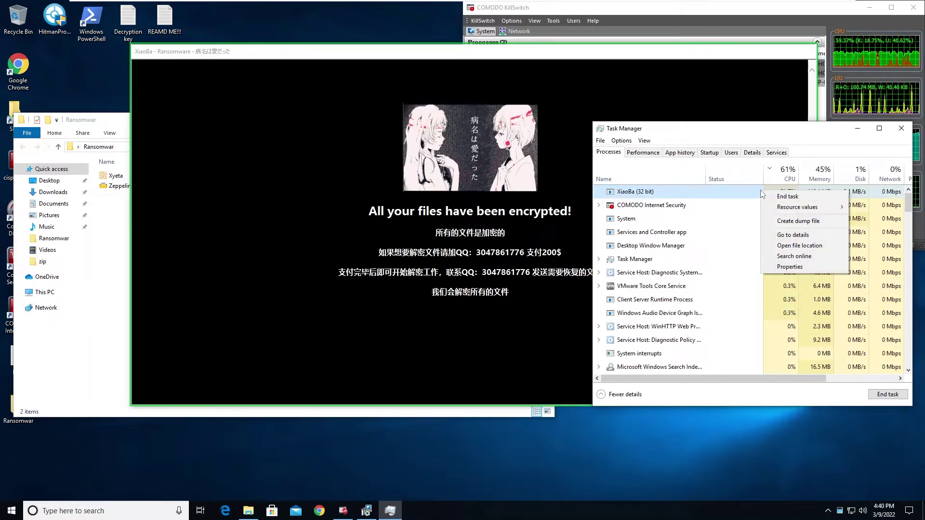
{"action": "left_click", "coordinate": [789, 196]}
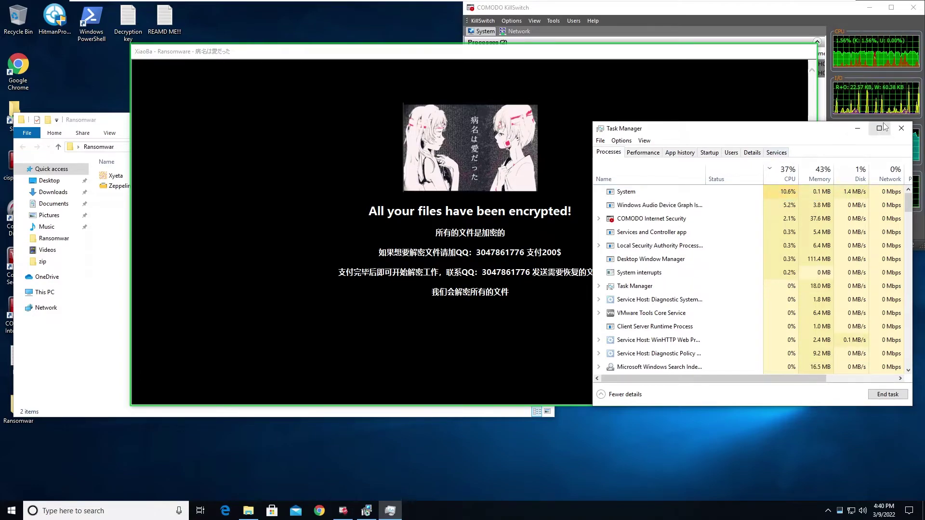
- Close the leftover XiaoBa ransom window and Task Manager
{"action": "left_click", "coordinate": [369, 511]}
{"action": "left_click", "coordinate": [368, 511]}
{"action": "right_click", "coordinate": [369, 511]}
{"action": "left_click", "coordinate": [380, 490]}
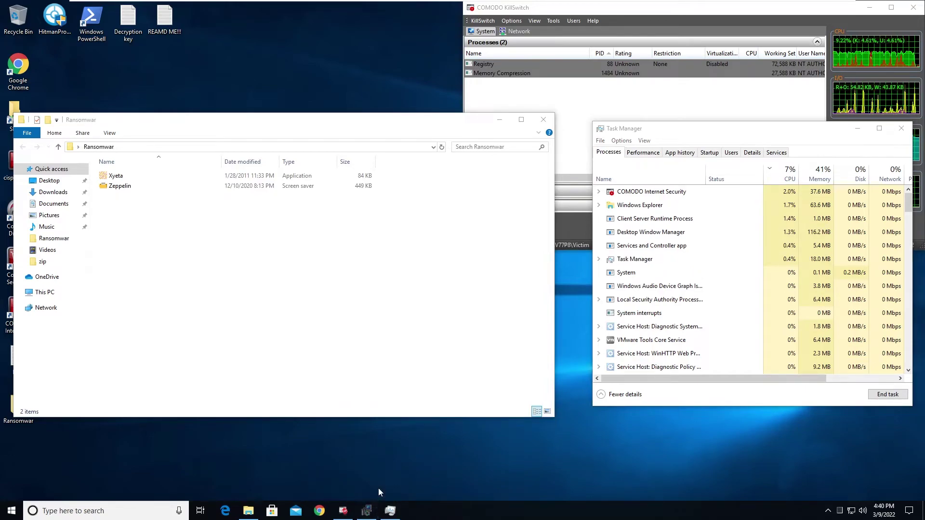
{"action": "left_click", "coordinate": [901, 128]}
- Move the XiaoBa sample from the desktop to the Recycle Bin and empty the bin
{"action": "mouse_move", "coordinate": [851, 4]}
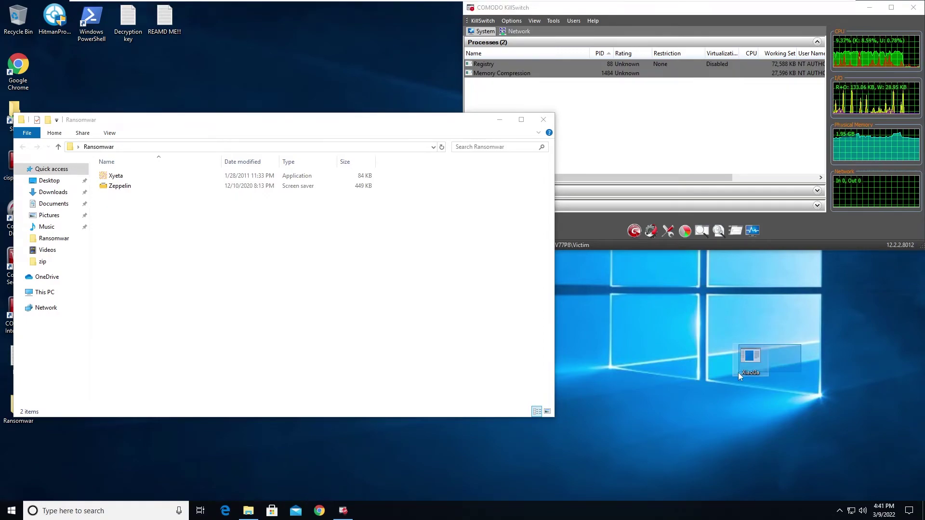
{"action": "left_click_drag", "start_coordinate": [741, 376], "coordinate": [18, 16]}
{"action": "right_click", "coordinate": [23, 22]}
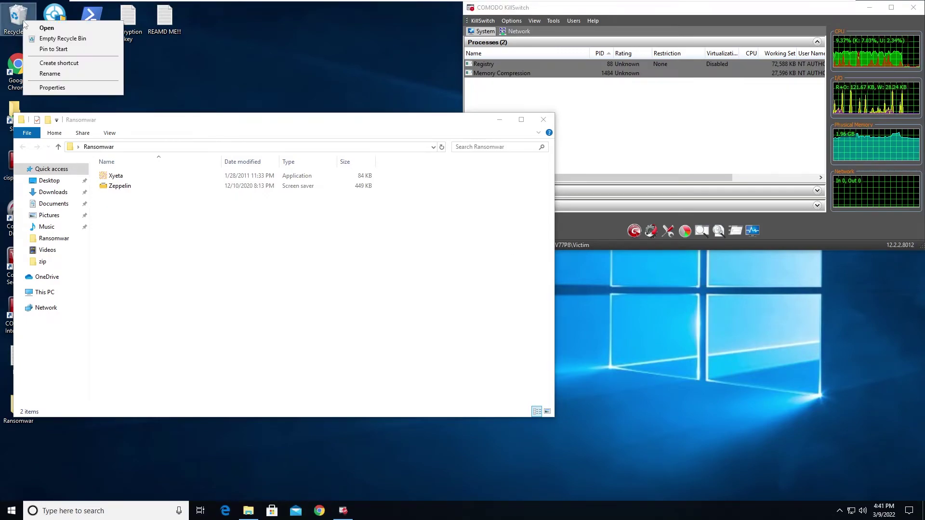
{"action": "left_click", "coordinate": [58, 39]}
{"action": "left_click", "coordinate": [495, 294]}
{"action": "left_click", "coordinate": [495, 233]}
- Move samples Xyeta and Zeppelin to the desktop and run them, dismissing the dialog
{"action": "left_click_drag", "start_coordinate": [169, 177], "coordinate": [643, 311]}
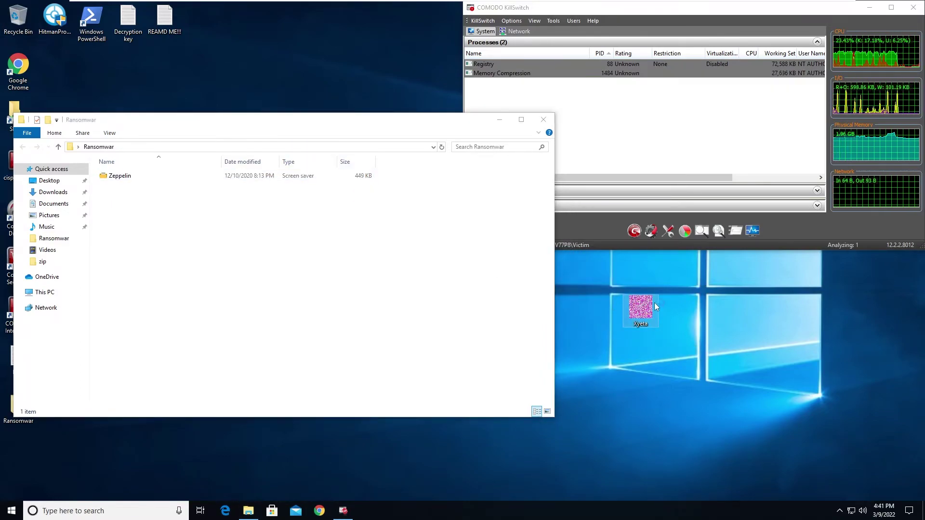
{"action": "key", "text": "Return"}
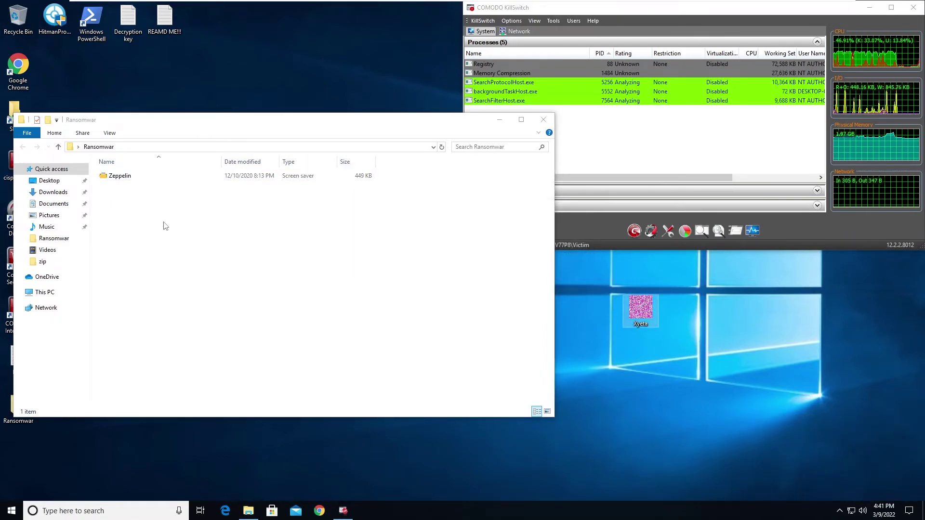
{"action": "left_click_drag", "start_coordinate": [157, 178], "coordinate": [253, 201]}
{"action": "left_click_drag", "start_coordinate": [320, 182], "coordinate": [710, 314]}
{"action": "left_click", "coordinate": [572, 256]}
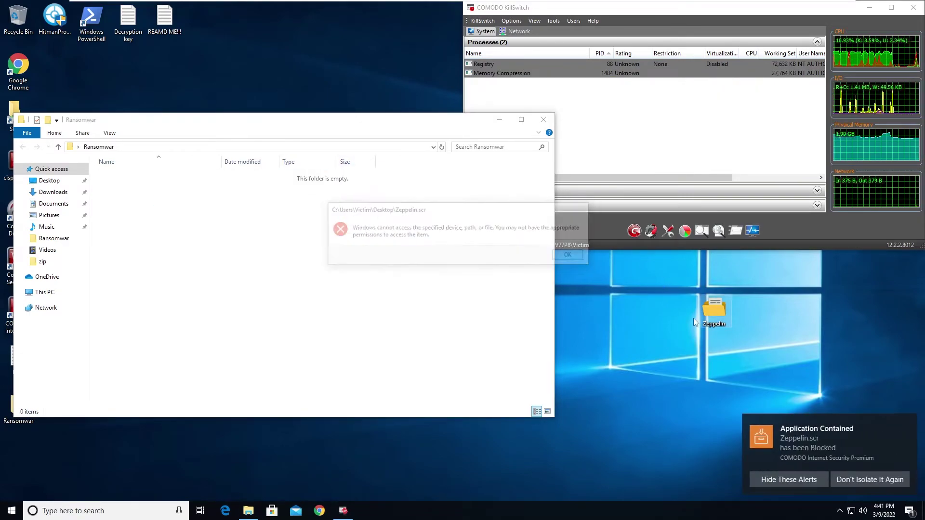
{"action": "left_click", "coordinate": [856, 364]}
- Close the Ransomwar folder and KillSwitch, and check the Ransomwar folder again from the desktop
{"action": "left_click", "coordinate": [542, 120]}
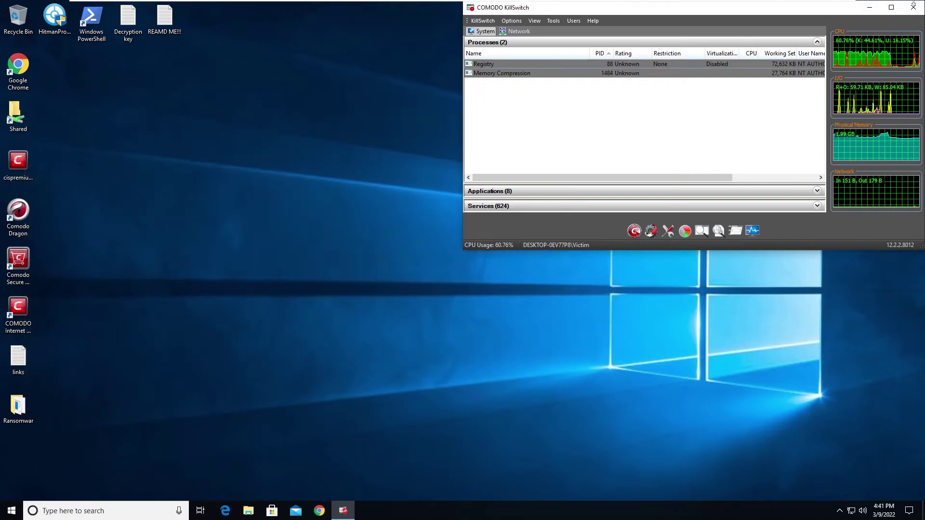
{"action": "left_click", "coordinate": [912, 7]}
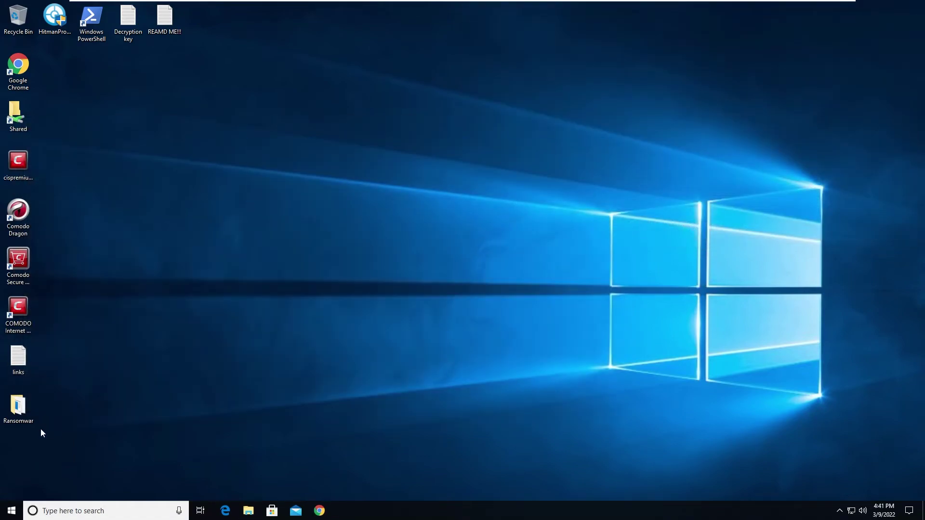
{"action": "double_click", "coordinate": [15, 405]}
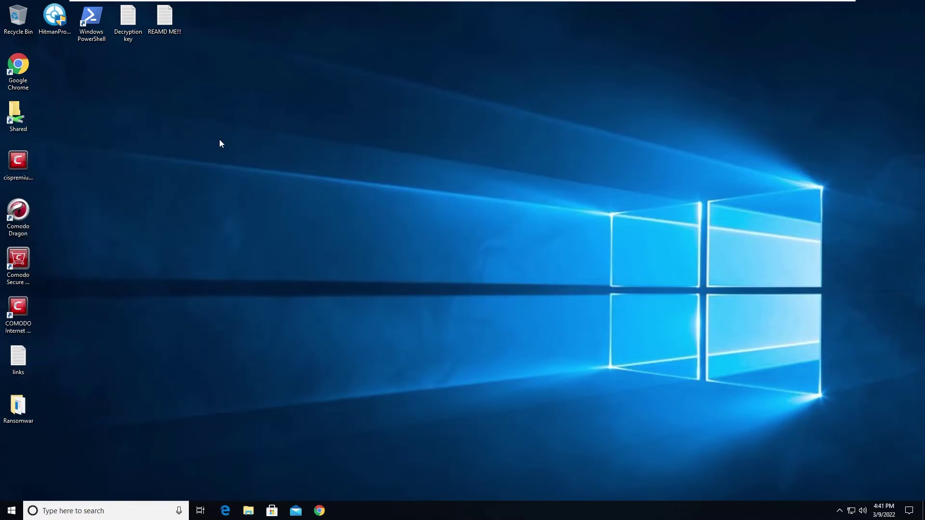
- Move the Decryption key and REAMD ME!!! text files to the Recycle Bin and empty the bin
{"action": "left_click_drag", "start_coordinate": [245, 45], "coordinate": [15, 27]}
{"action": "right_click", "coordinate": [16, 26]}
{"action": "left_click", "coordinate": [43, 45]}
{"action": "left_click", "coordinate": [500, 263]}
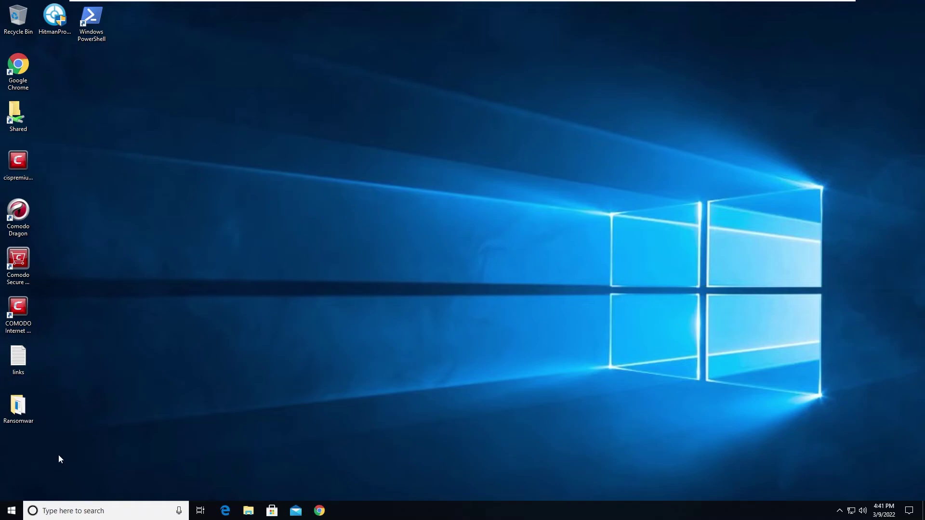
- Restart the computer
{"action": "left_click", "coordinate": [12, 511]}
{"action": "left_click", "coordinate": [12, 489]}
{"action": "left_click", "coordinate": [18, 463]}
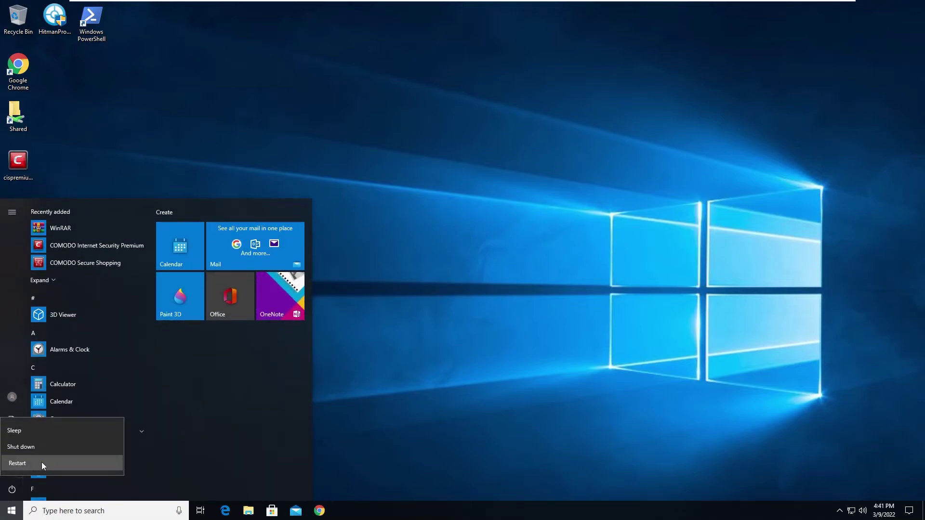